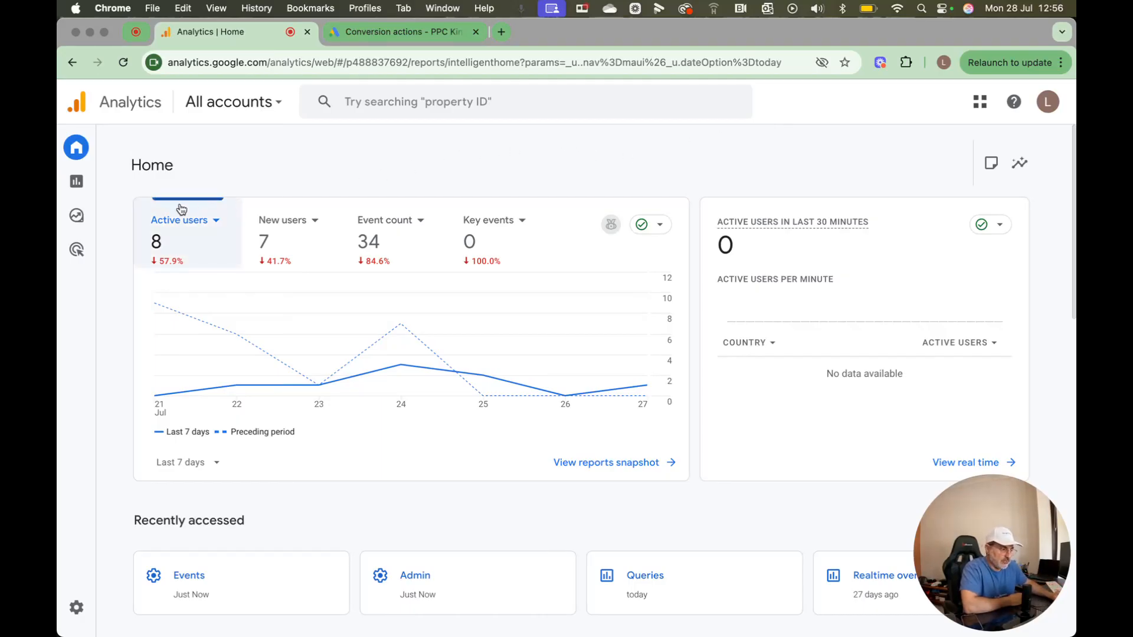
Open the Google Ads links in the Analytics property's admin settings and check the account linking
mouse_move(83, 221)
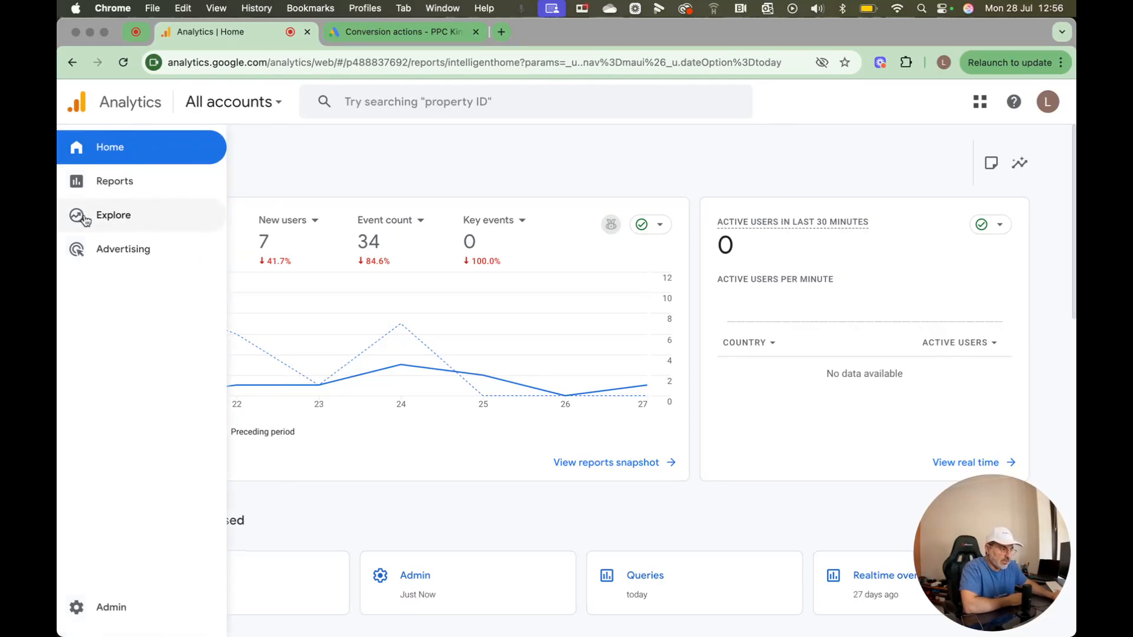
left_click(105, 608)
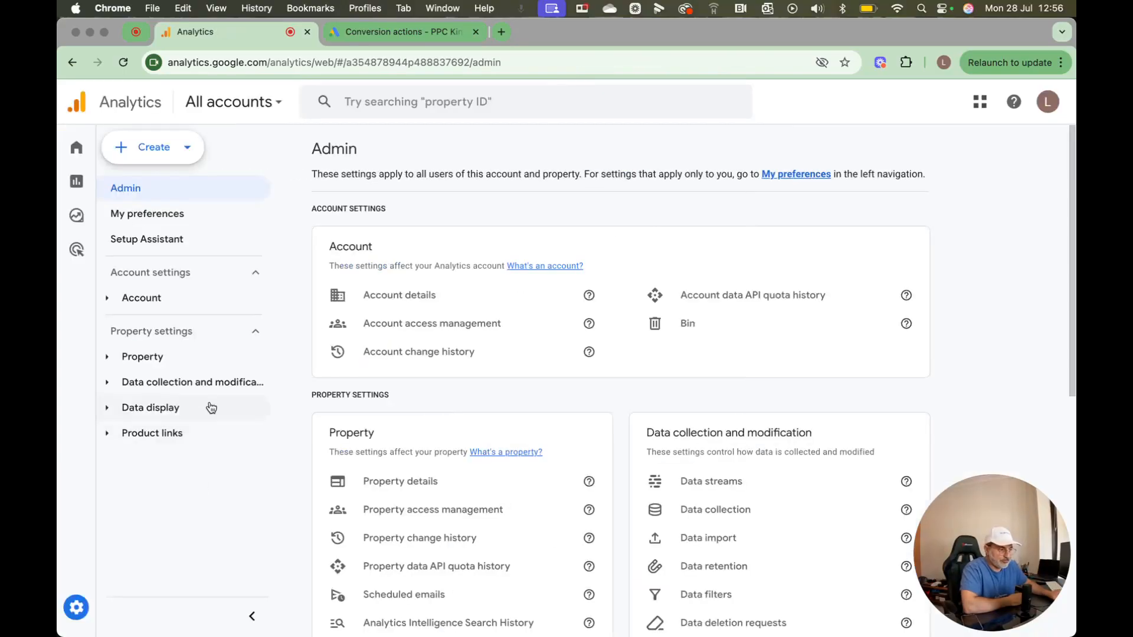
scroll(472, 314, "down", 2)
scroll(473, 313, "down", 5)
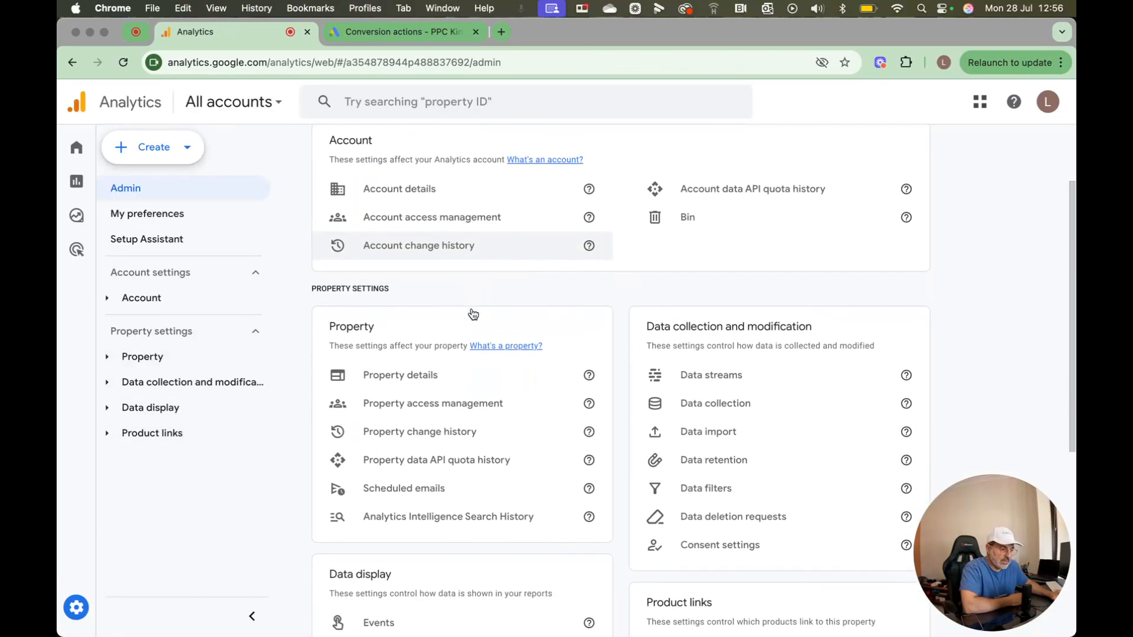
scroll(472, 313, "down", 2)
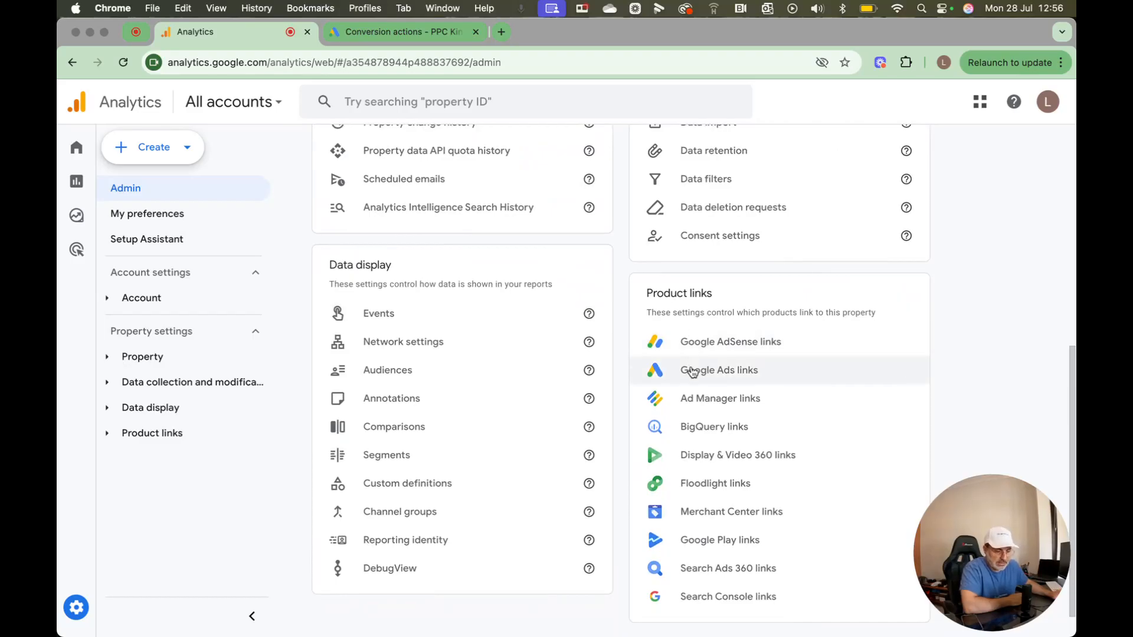
left_click(692, 372)
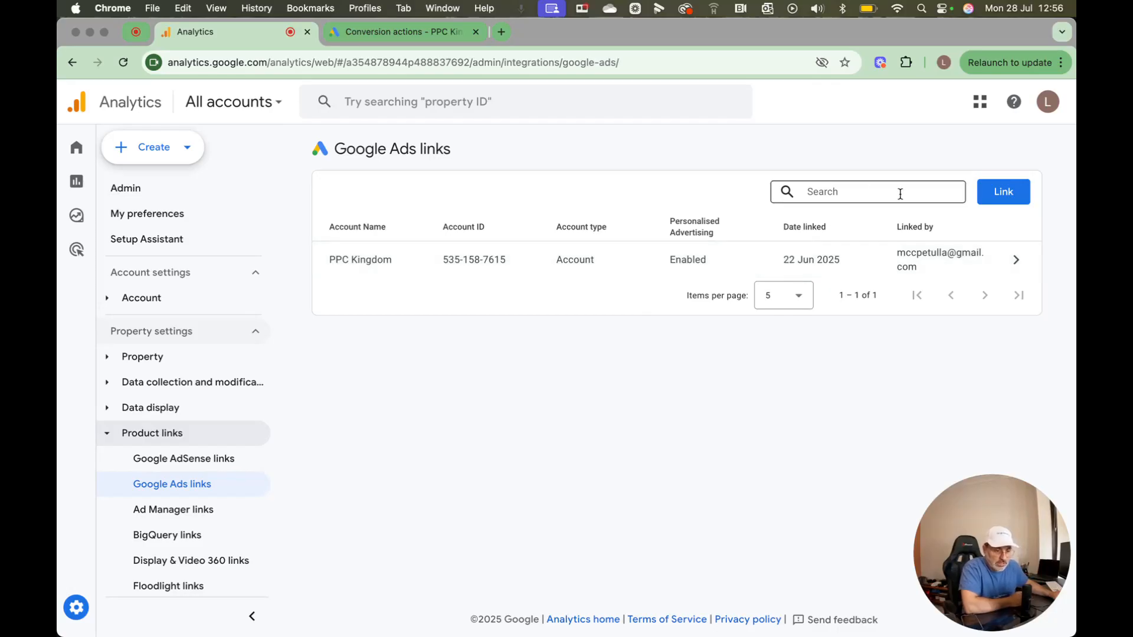
left_click(987, 200)
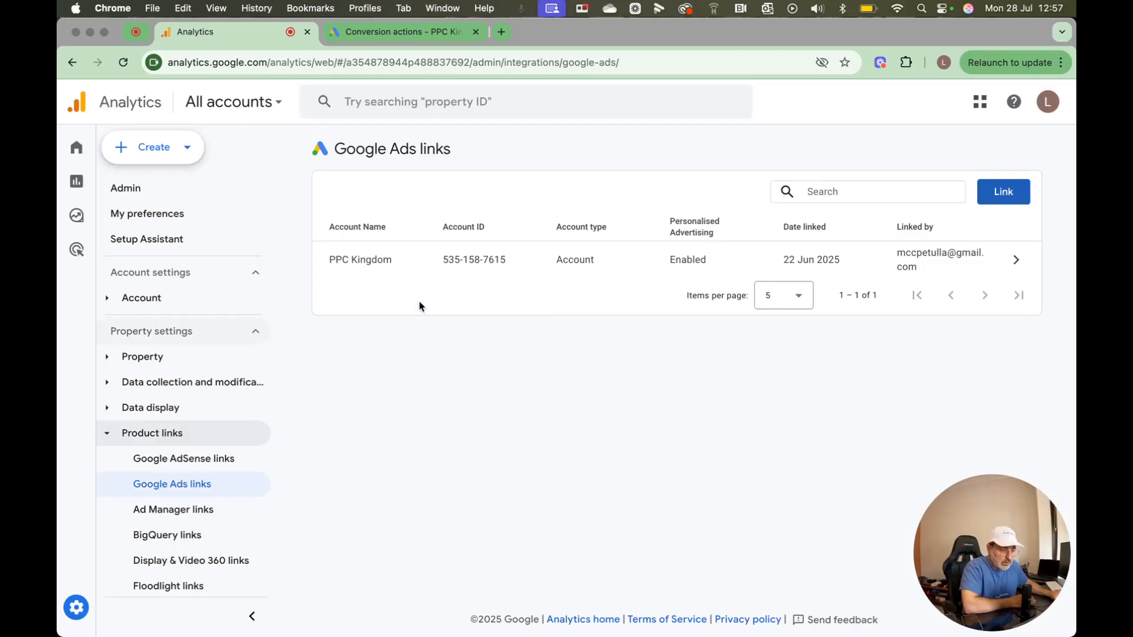
Switch to Google Ads and open the Data manager for the PPC Kingdom account
left_click(391, 32)
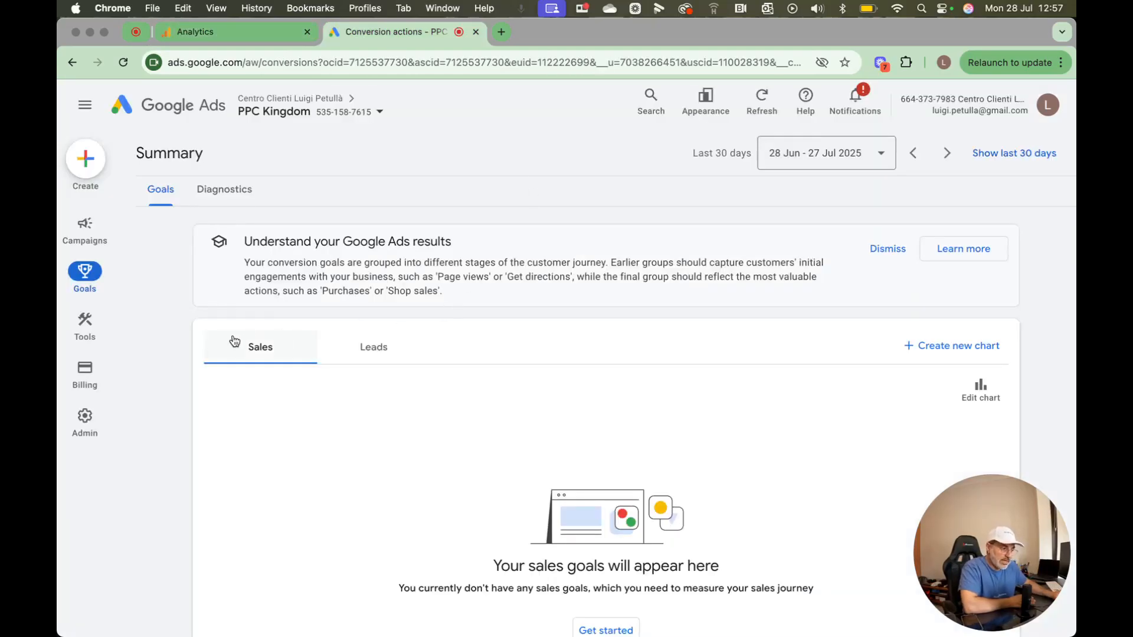
mouse_move(88, 328)
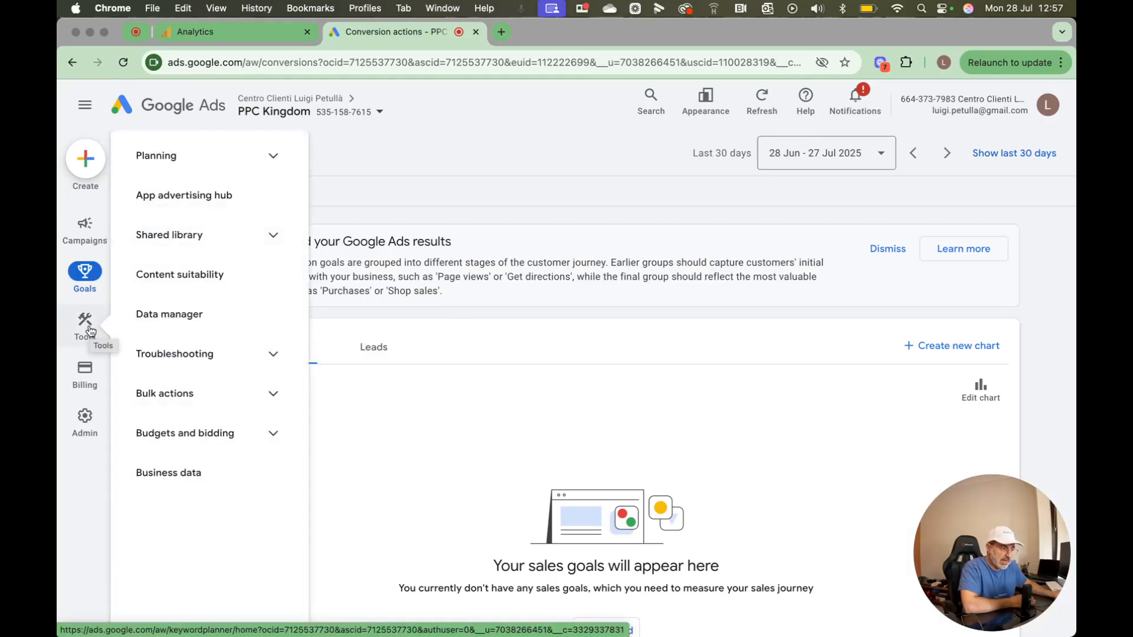
left_click(156, 318)
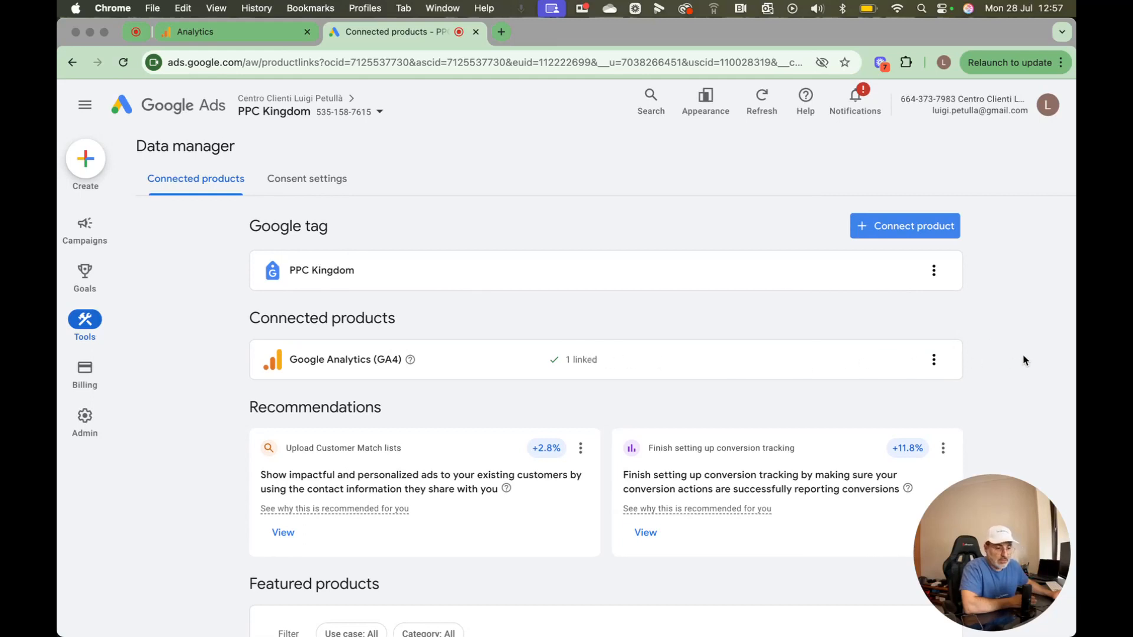
Examine the connected products, including the Google Analytics (GA4) link, and the featured products in the Data manager
scroll(1025, 360, "down", 3)
scroll(1025, 359, "down", 3)
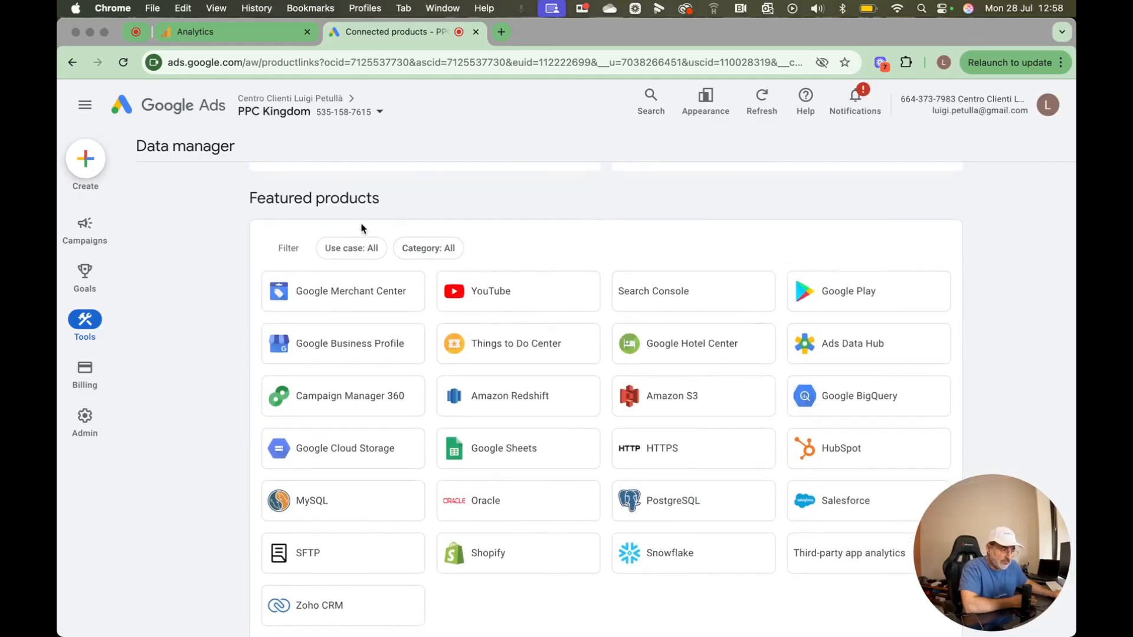
scroll(684, 360, "up", 4)
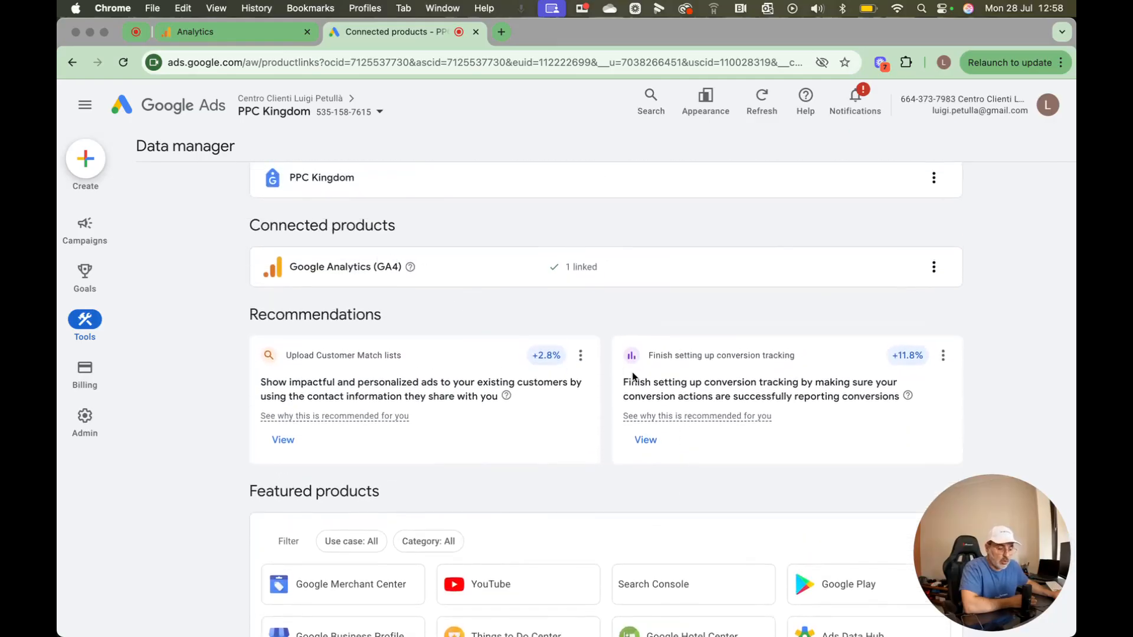
scroll(640, 372, "down", 3)
scroll(642, 379, "down", 2)
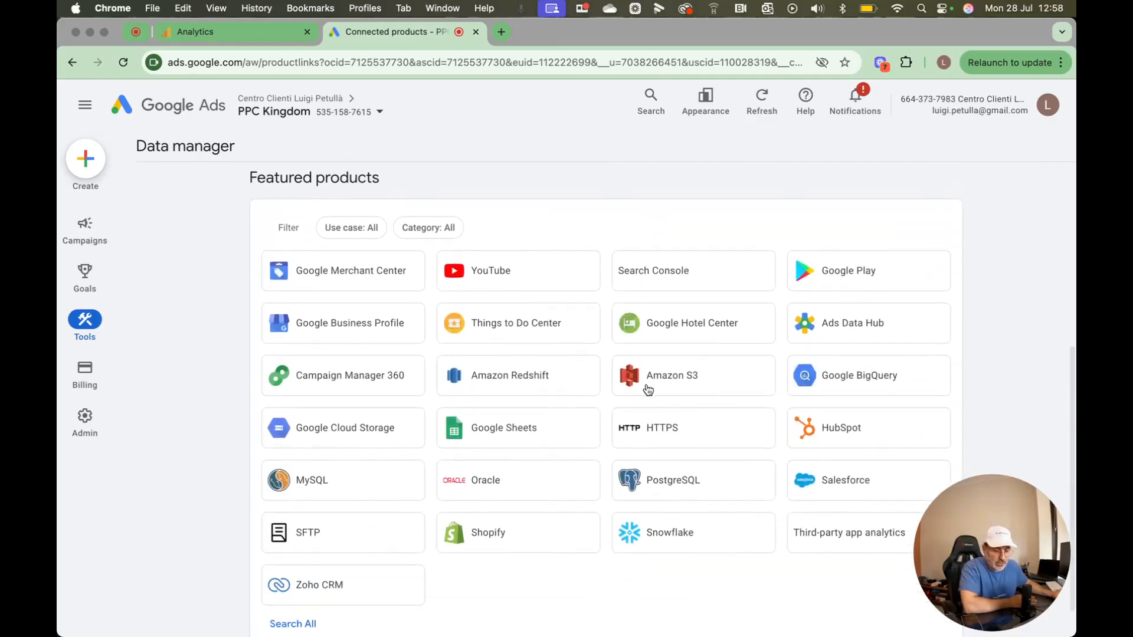
scroll(648, 387, "up", 6)
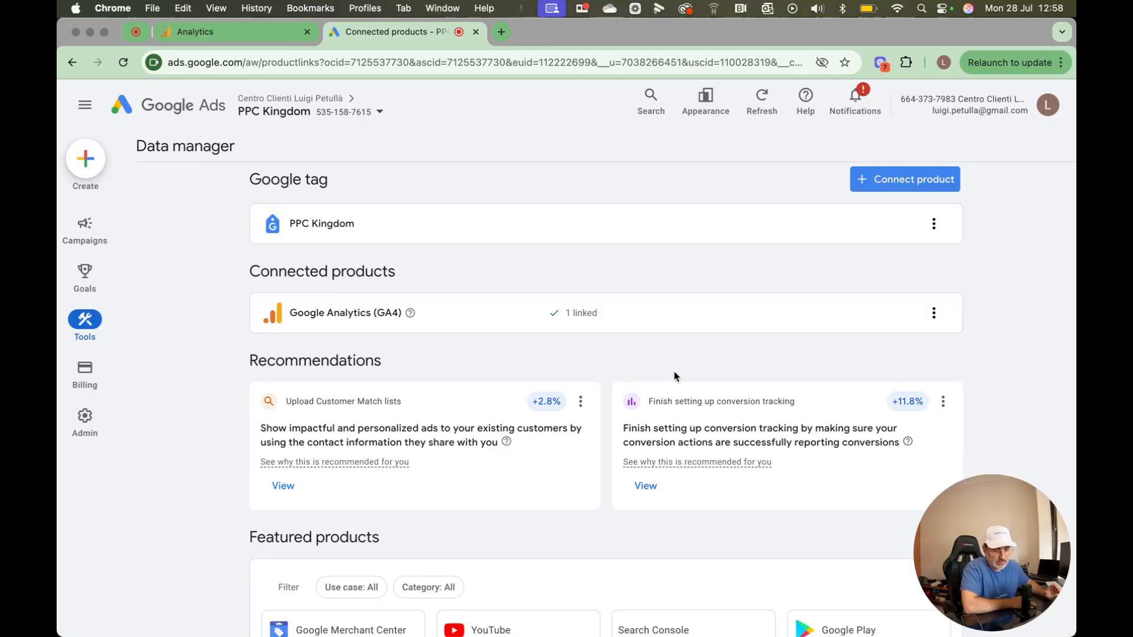
scroll(675, 372, "down", 5)
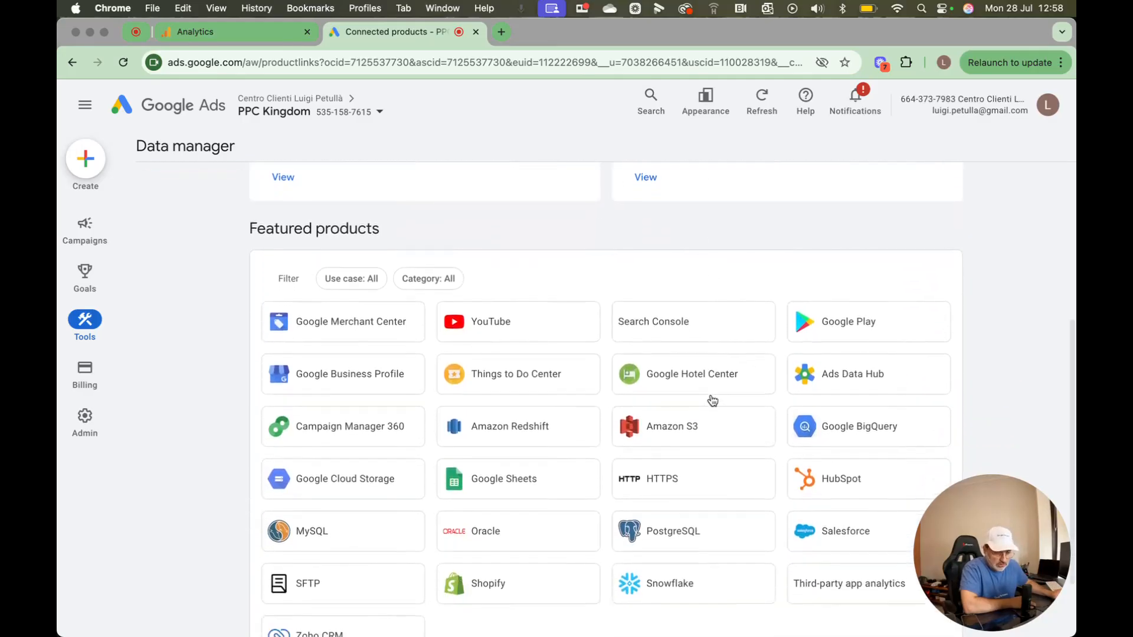
scroll(713, 401, "down", 1)
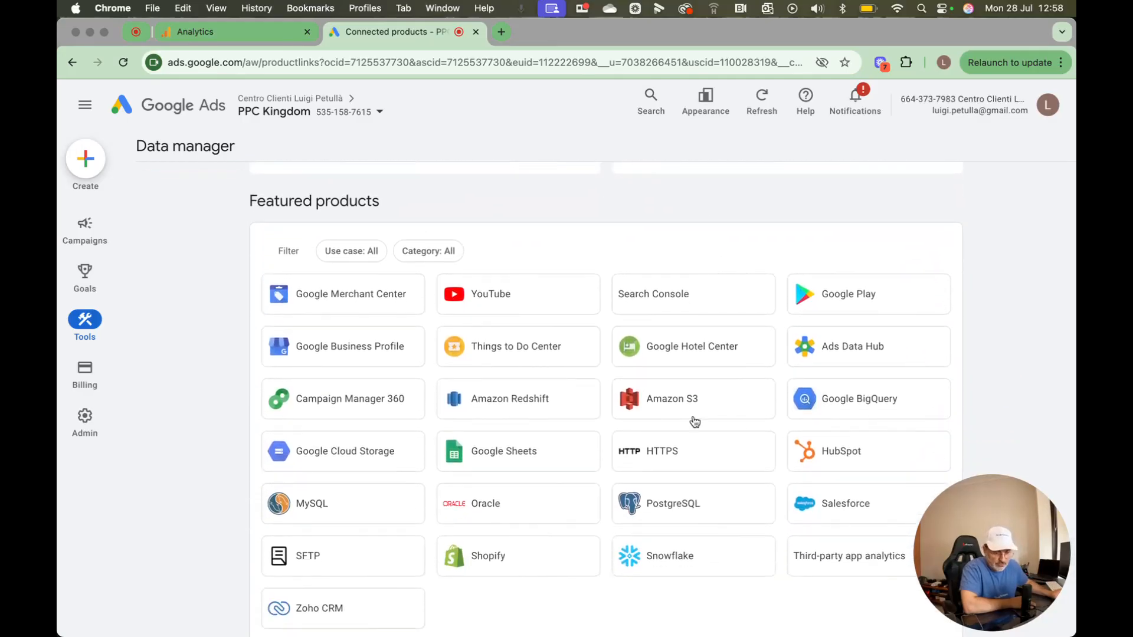
scroll(694, 421, "up", 5)
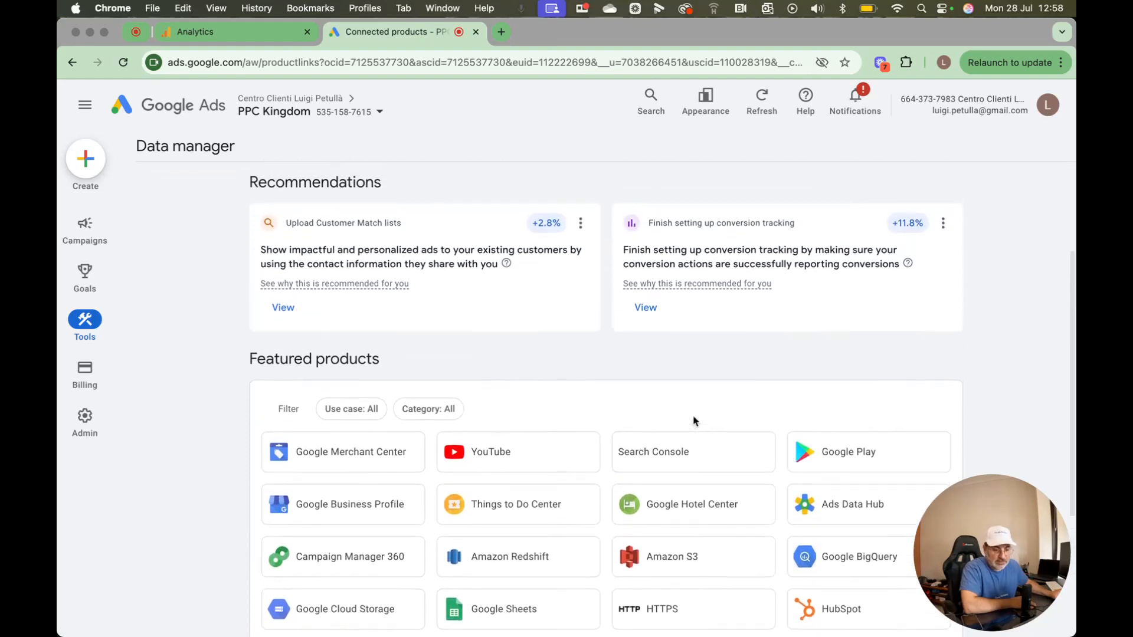
scroll(694, 421, "up", 3)
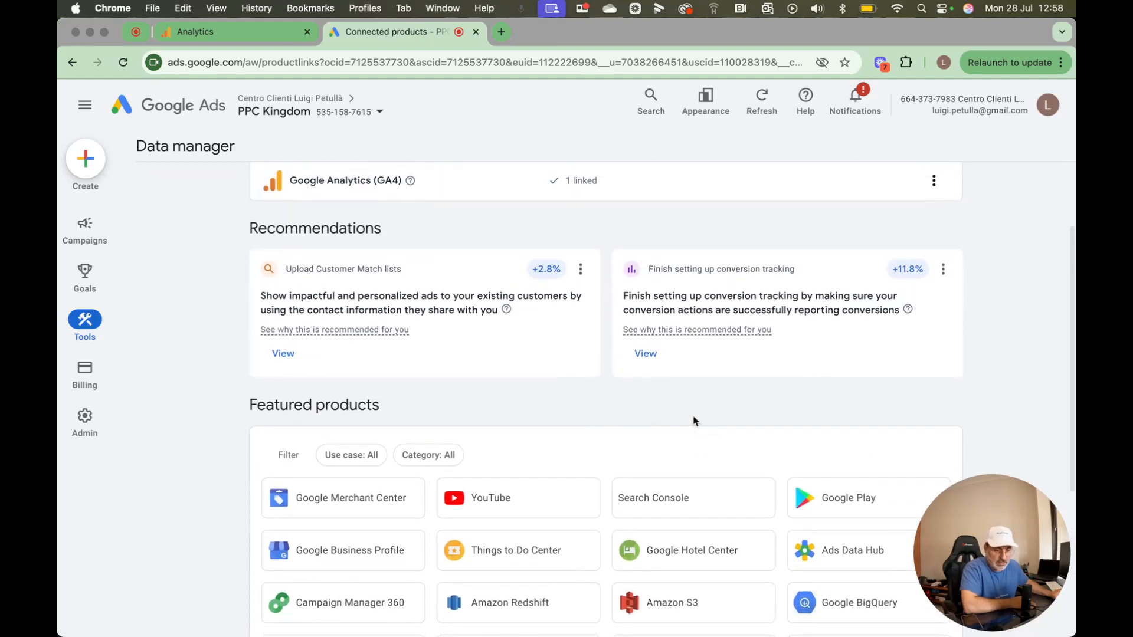
scroll(694, 421, "up", 2)
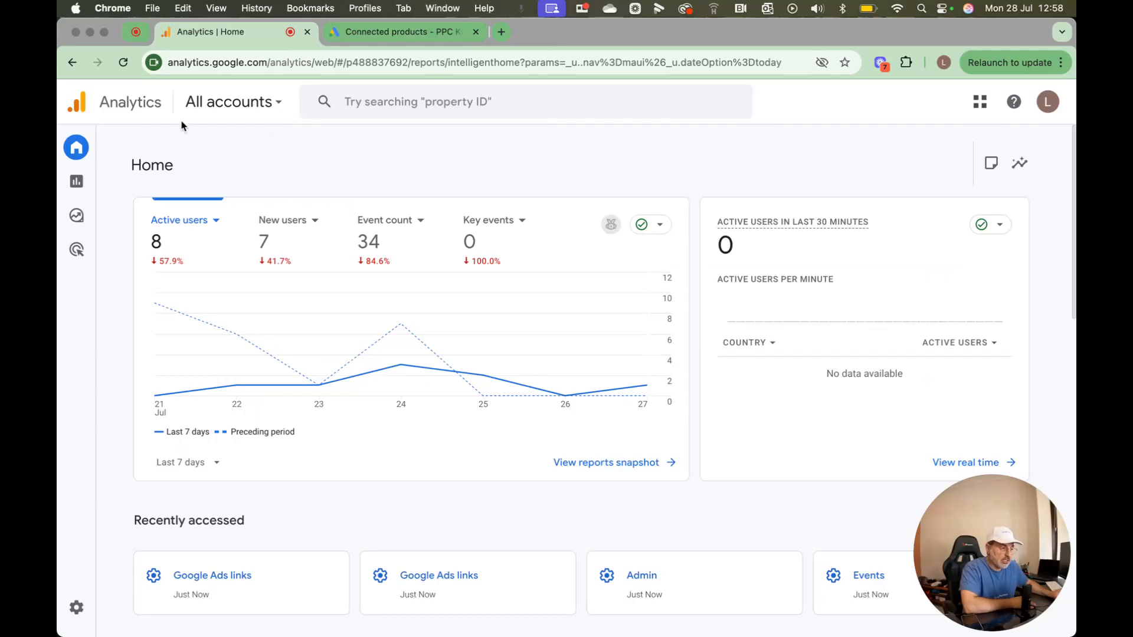
Switch back to Google Analytics and open the property's Events settings in the admin area
mouse_move(91, 295)
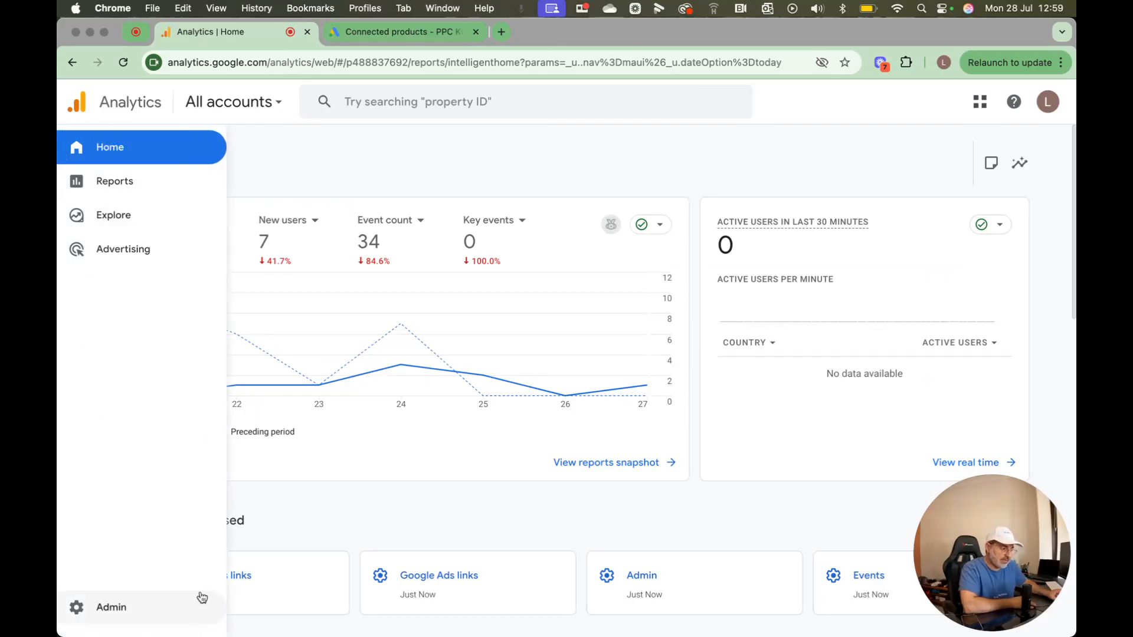
left_click(153, 612)
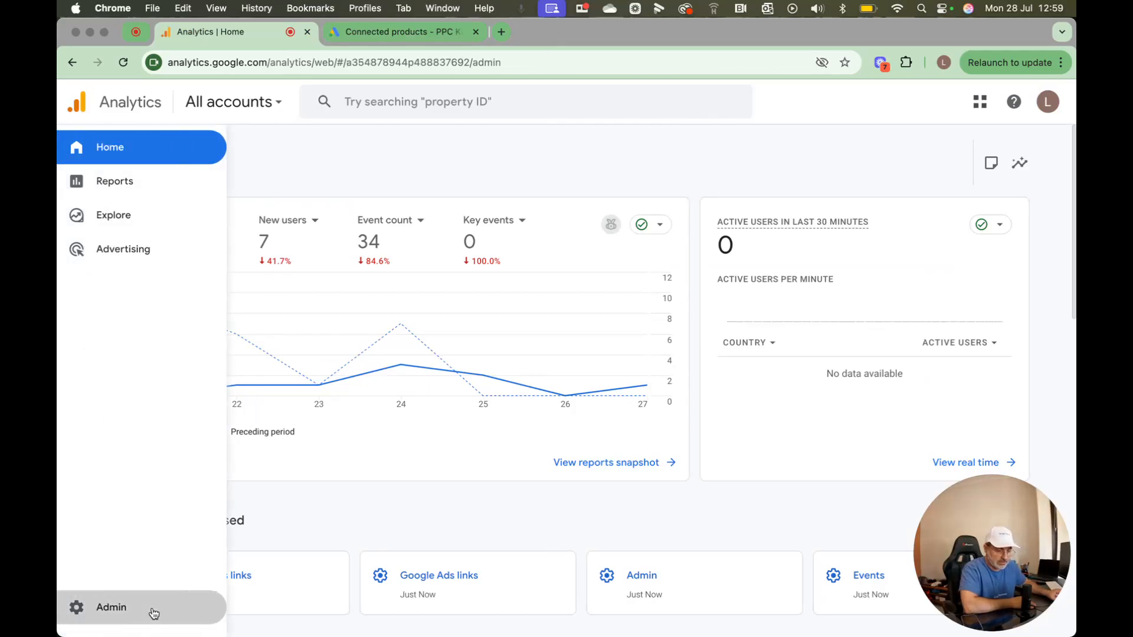
scroll(497, 334, "down", 3)
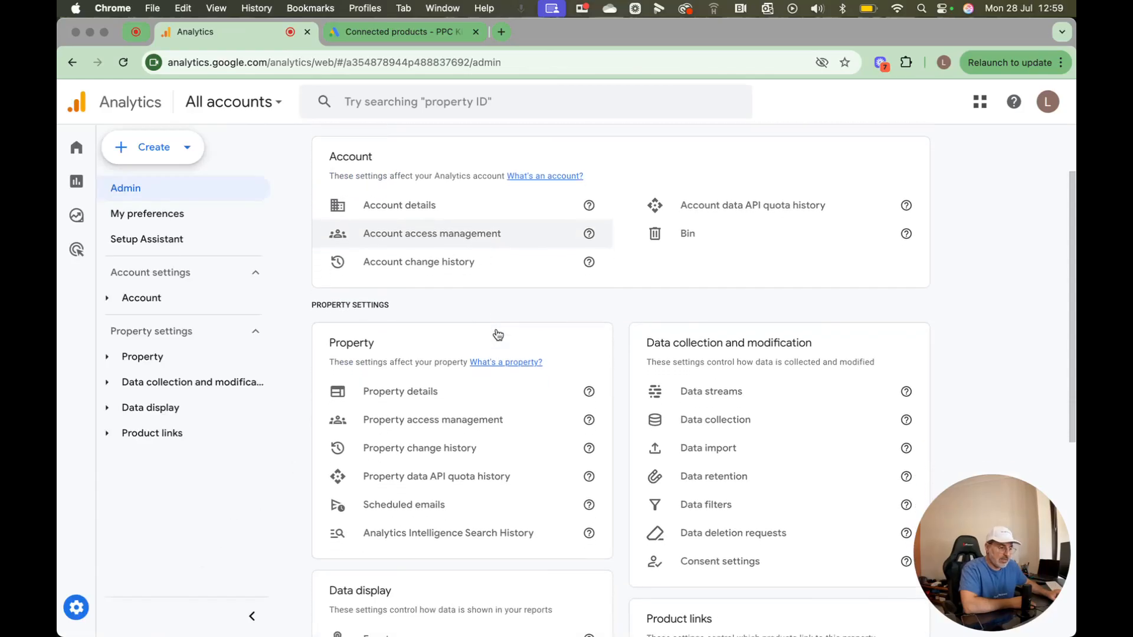
scroll(498, 335, "down", 5)
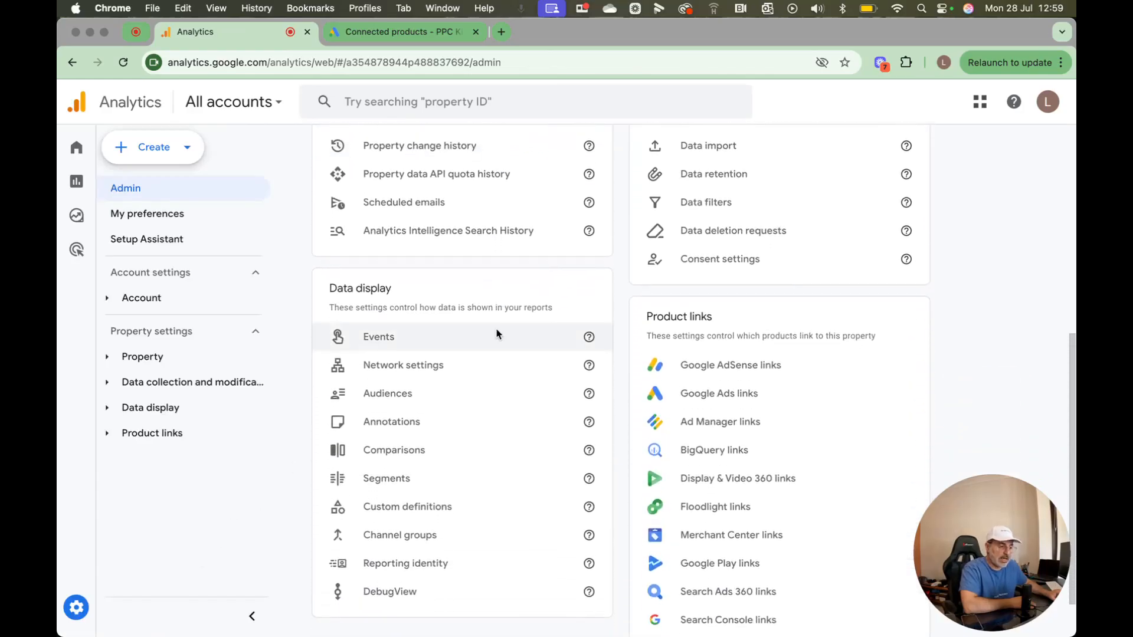
scroll(496, 334, "down", 2)
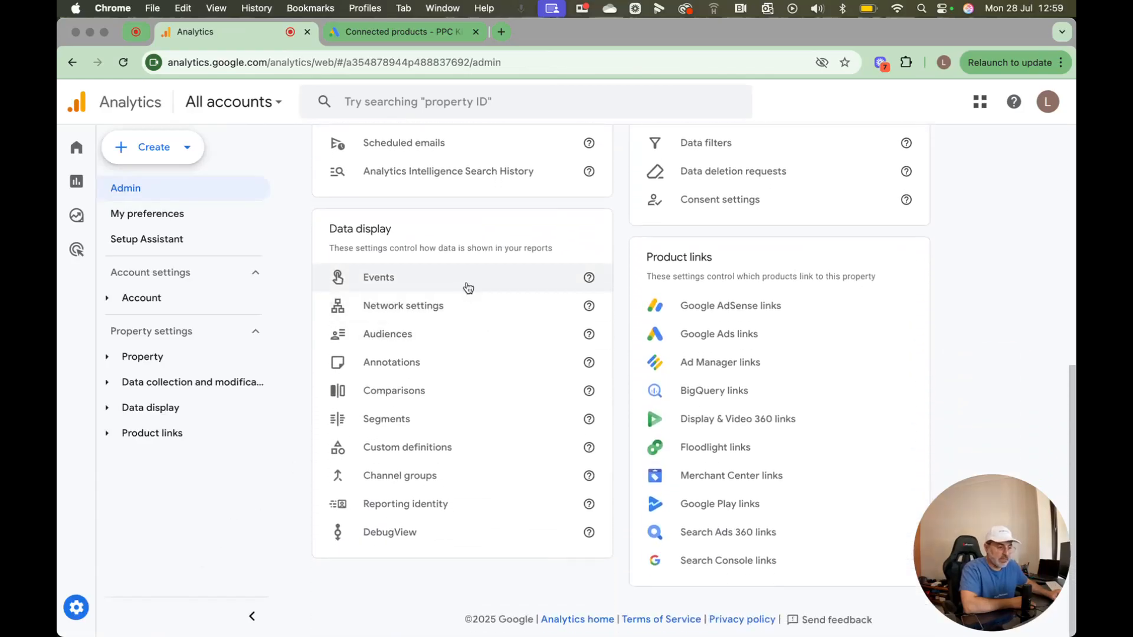
left_click(468, 287)
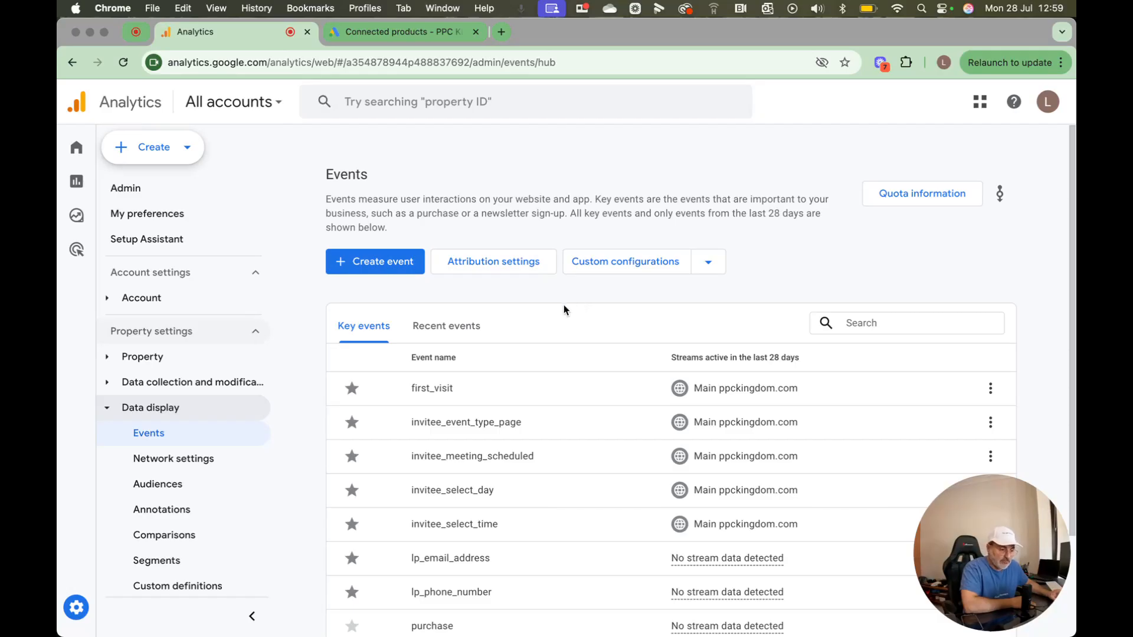
Mark the form_start event as a key event from the list of recent events
left_click(453, 324)
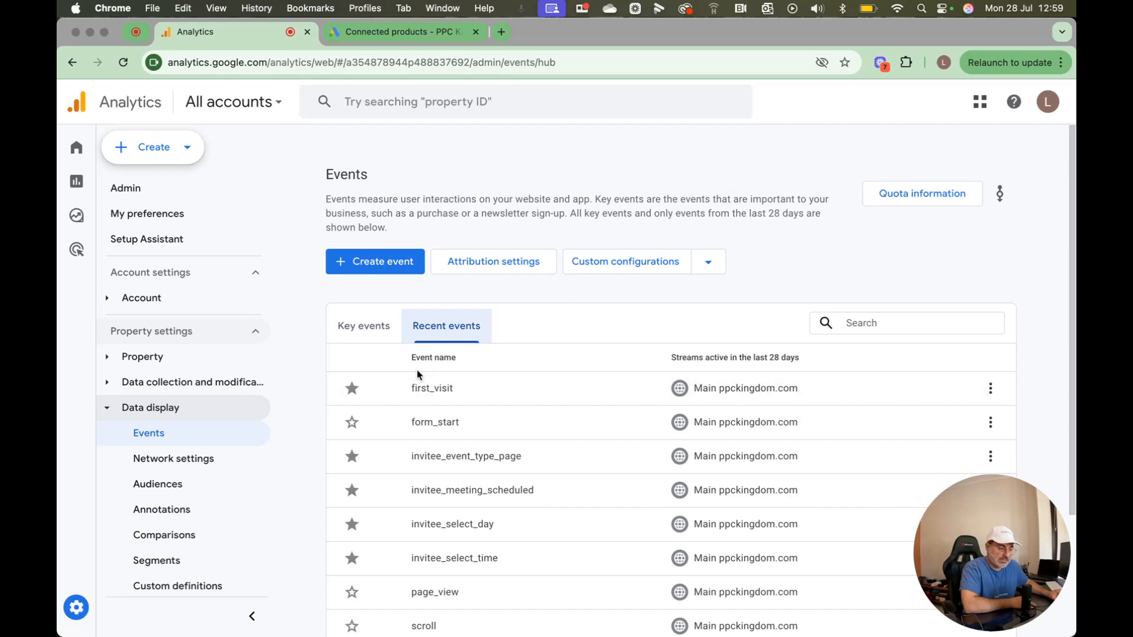
scroll(548, 326, "down", 3)
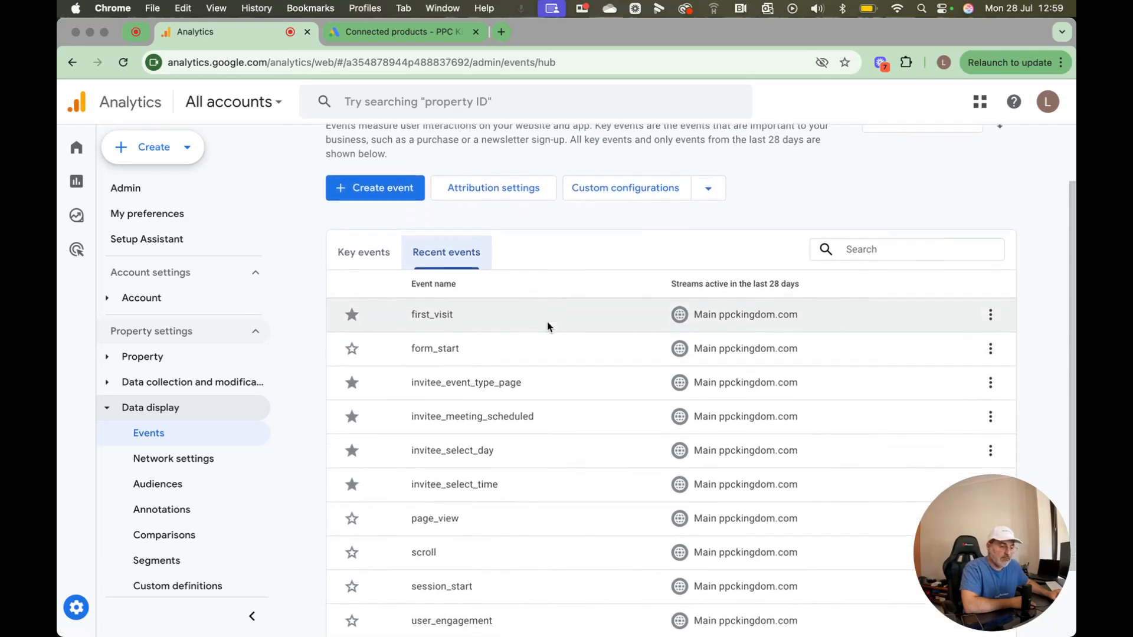
scroll(547, 326, "down", 2)
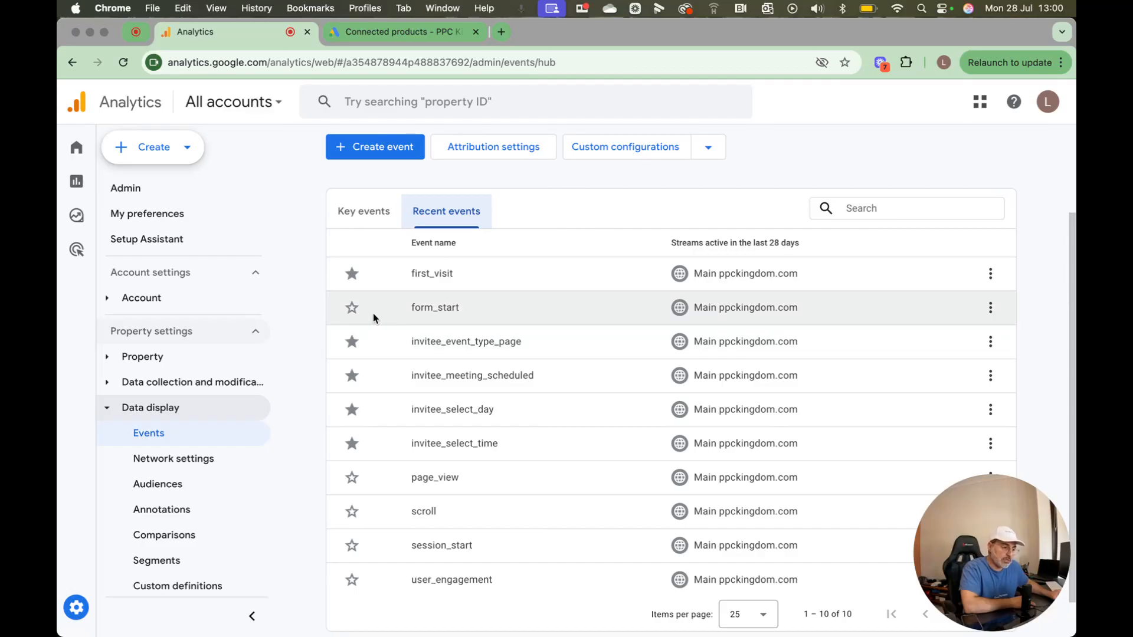
left_click(357, 314)
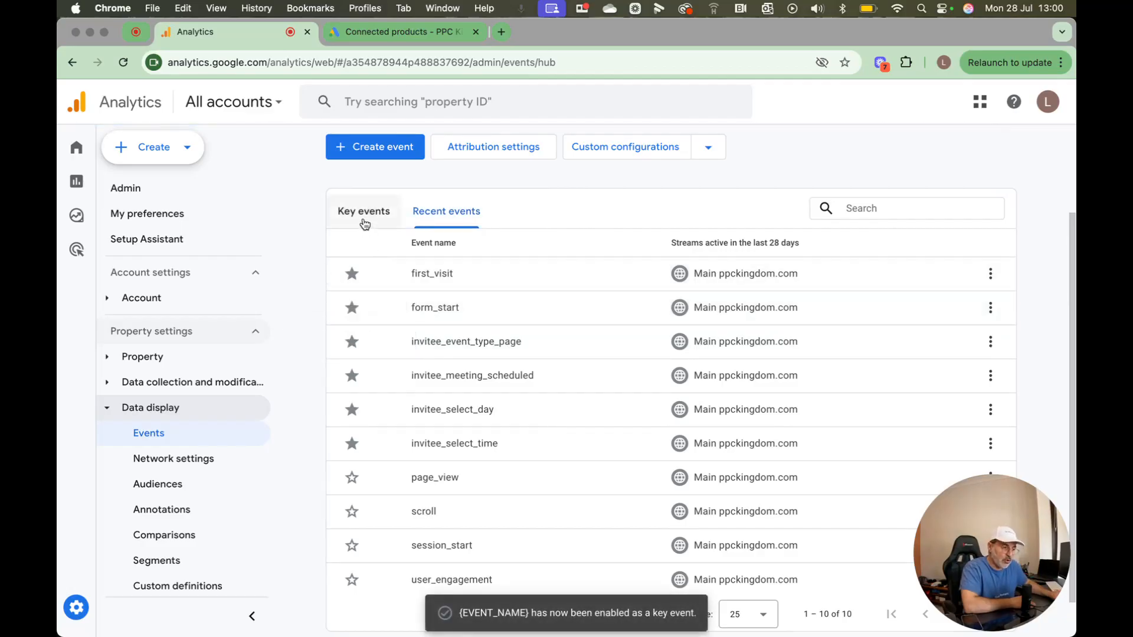
Unmark first_visit as a key event and review the recent and key event lists
left_click(363, 222)
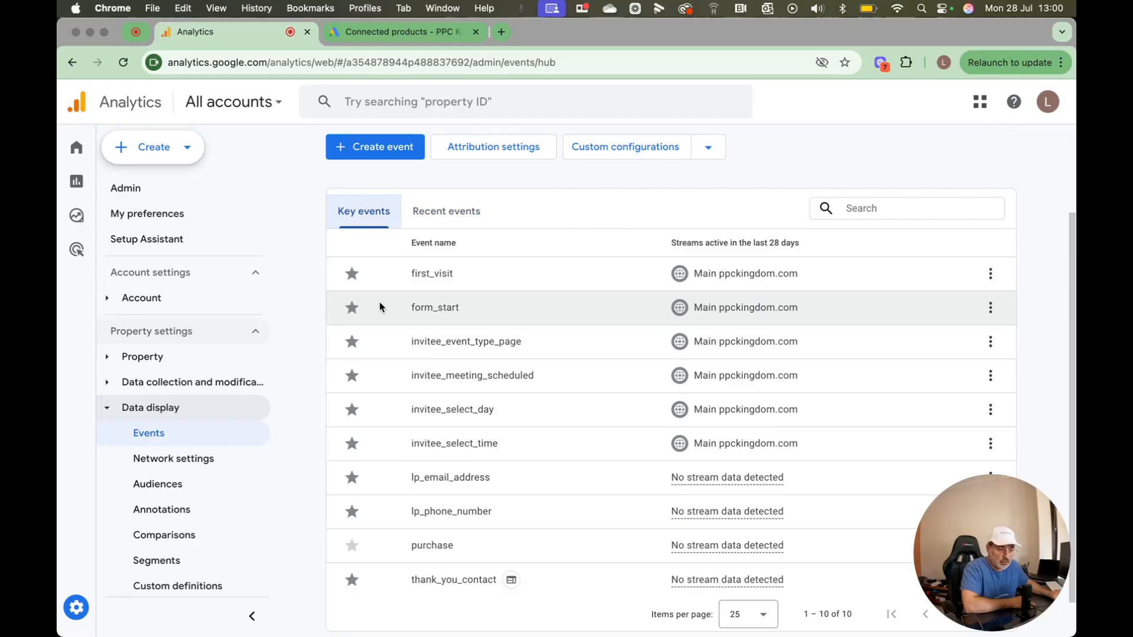
left_click(360, 281)
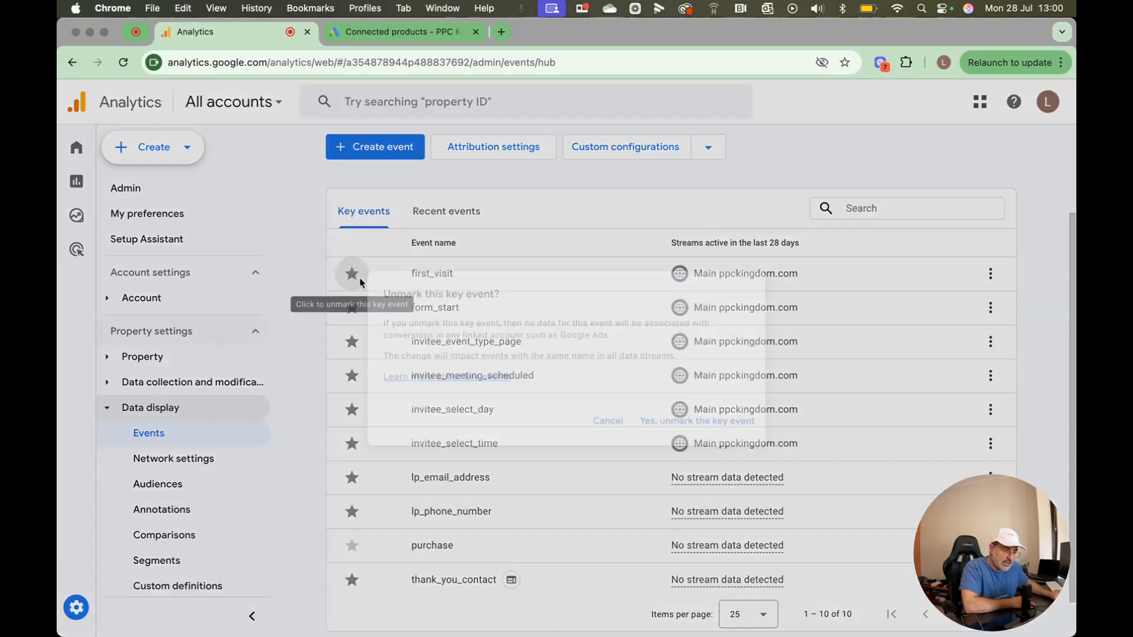
left_click(679, 426)
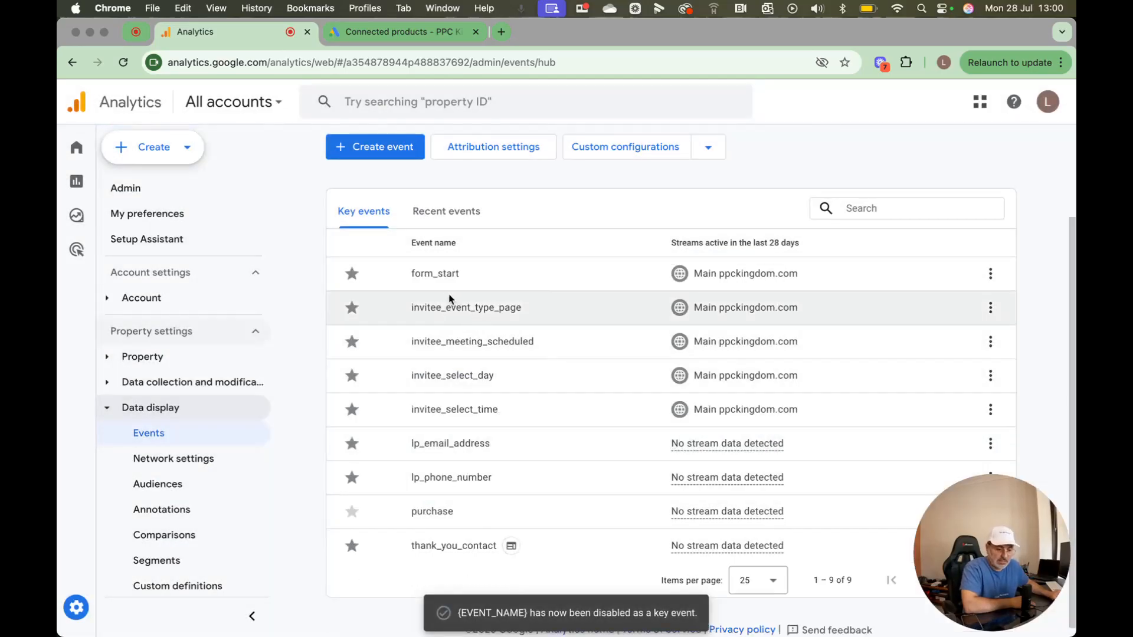
left_click(443, 224)
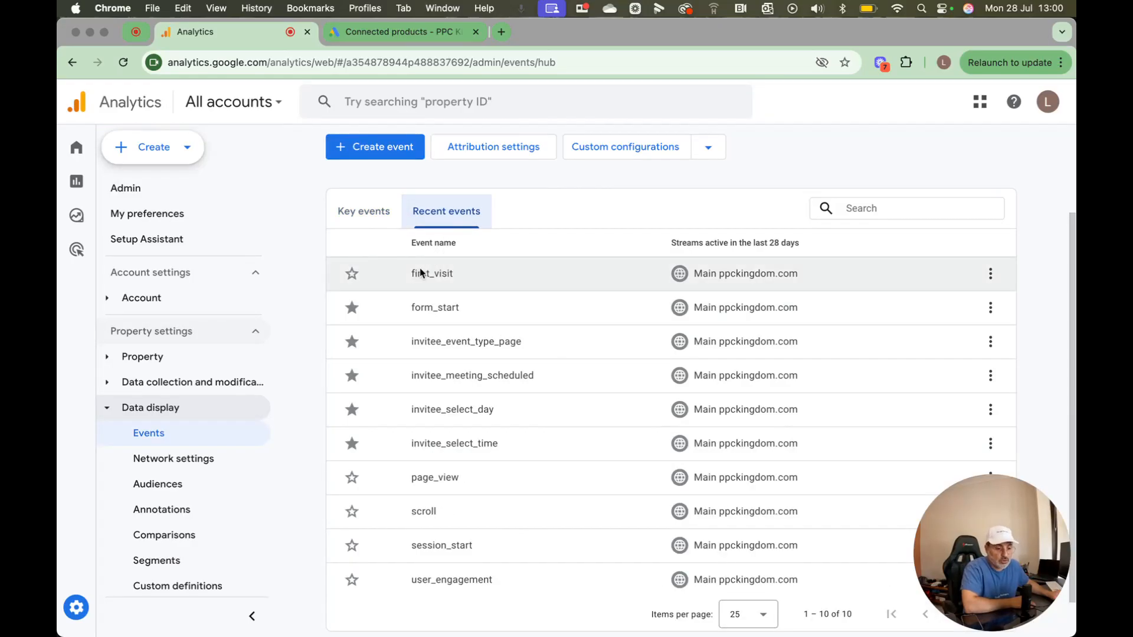
left_click(370, 221)
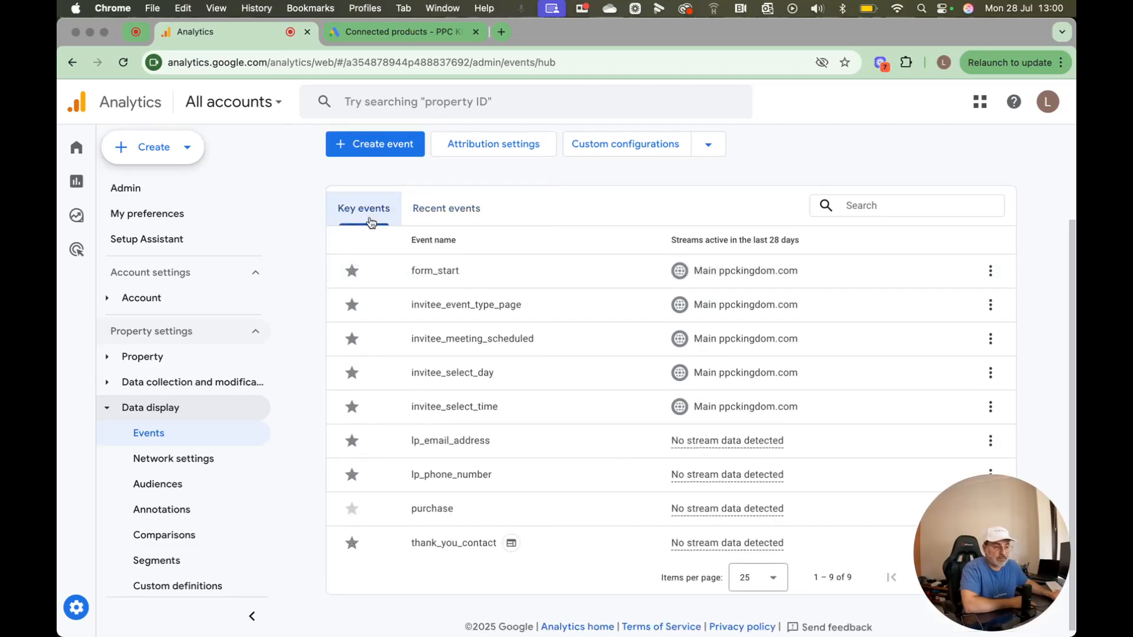
Switch back to Google Ads and open the conversions summary in the Goals area
left_click(376, 39)
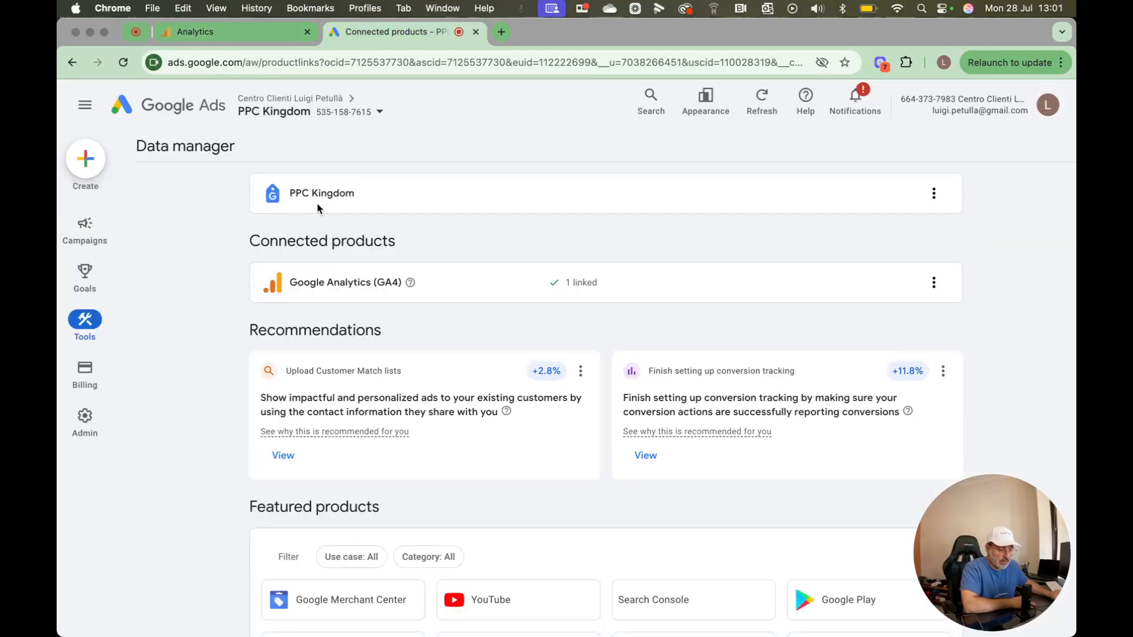
mouse_move(73, 283)
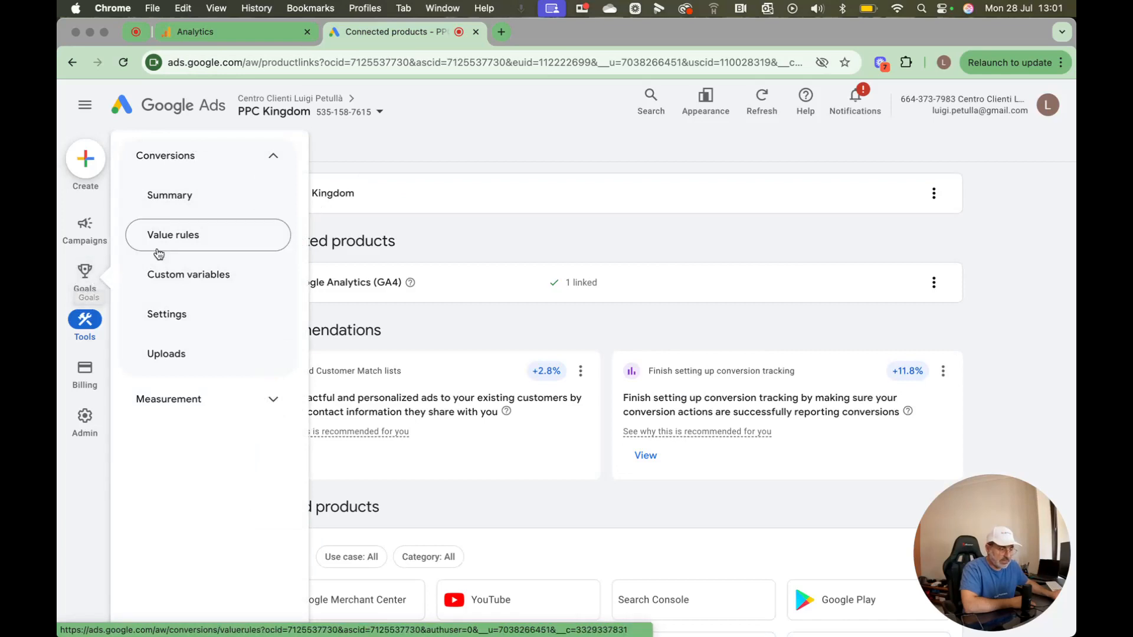
left_click(188, 205)
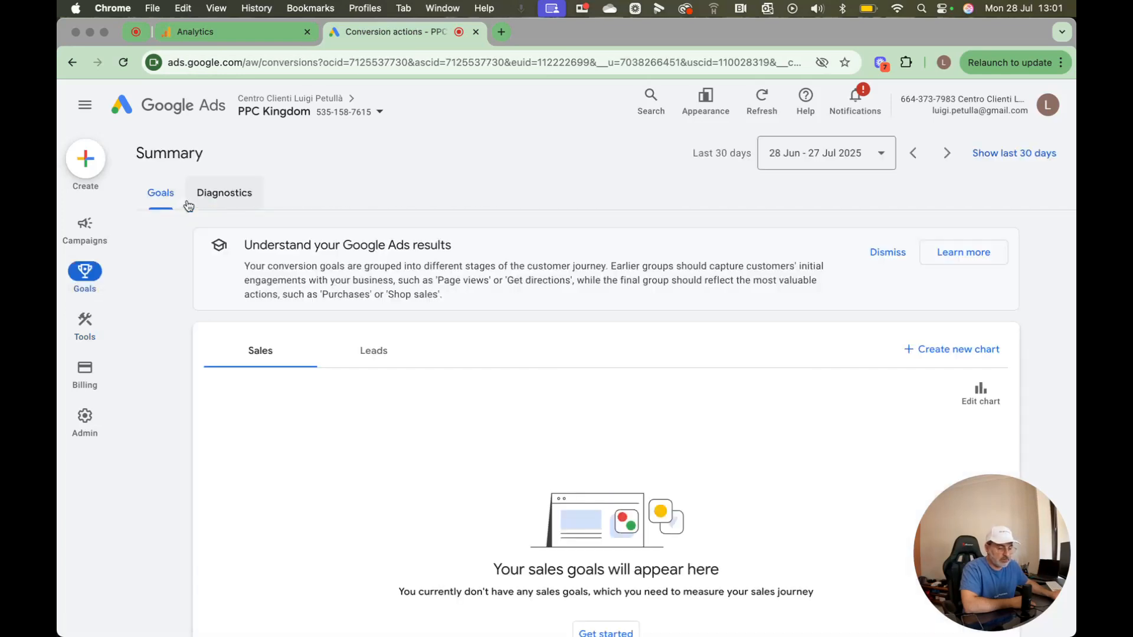
Start a new conversion action that imports web conversion events from Google Analytics 4 properties
scroll(374, 358, "down", 5)
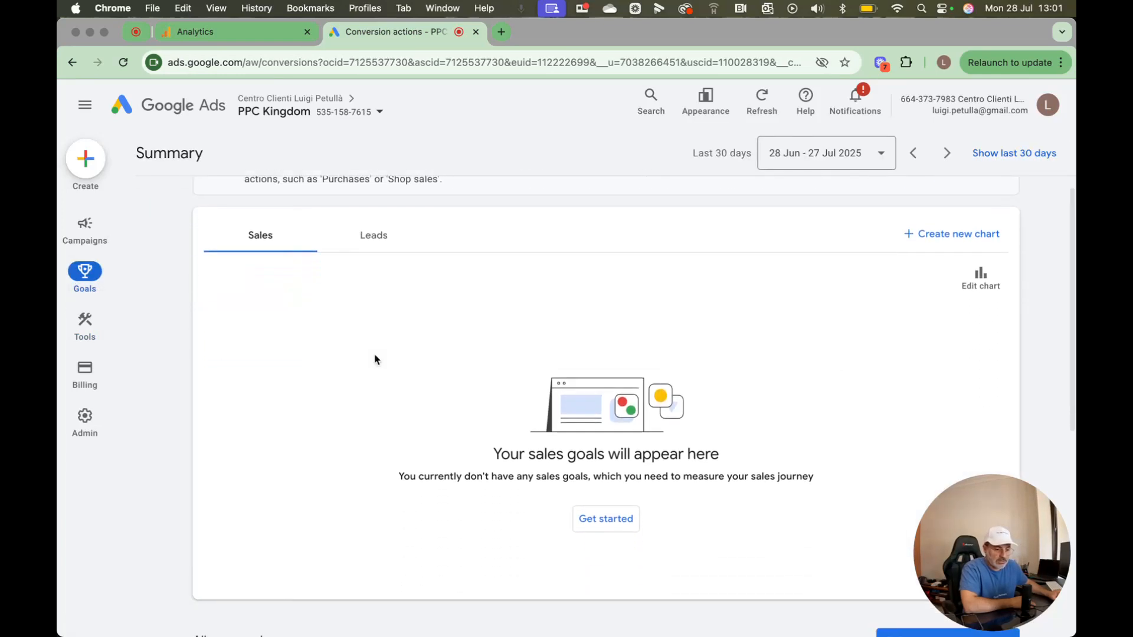
scroll(375, 359, "down", 2)
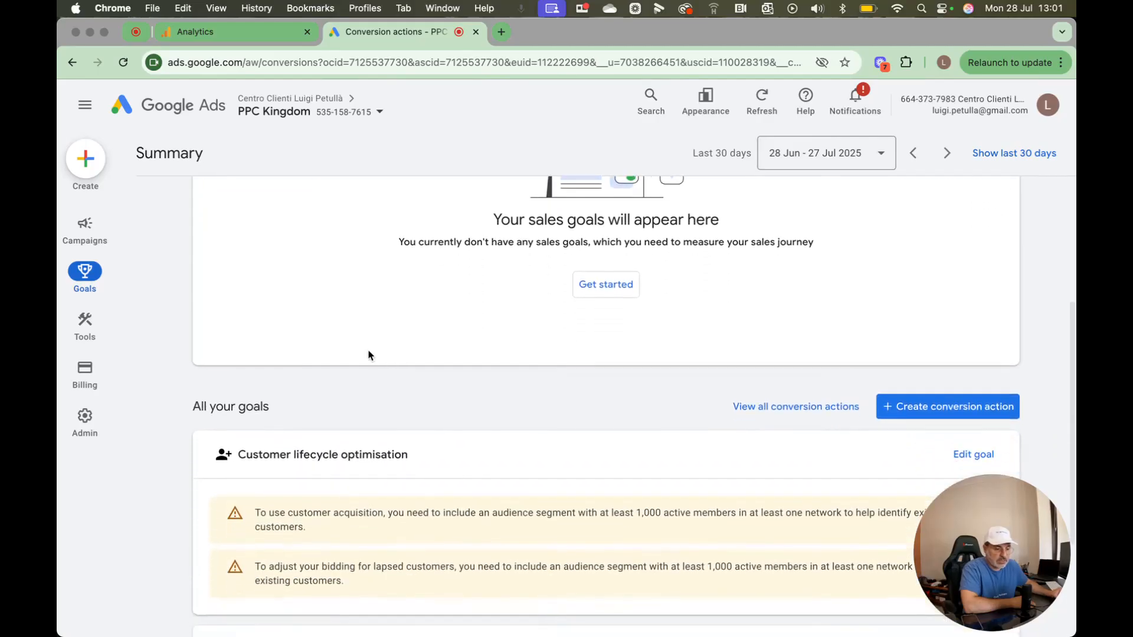
left_click(904, 409)
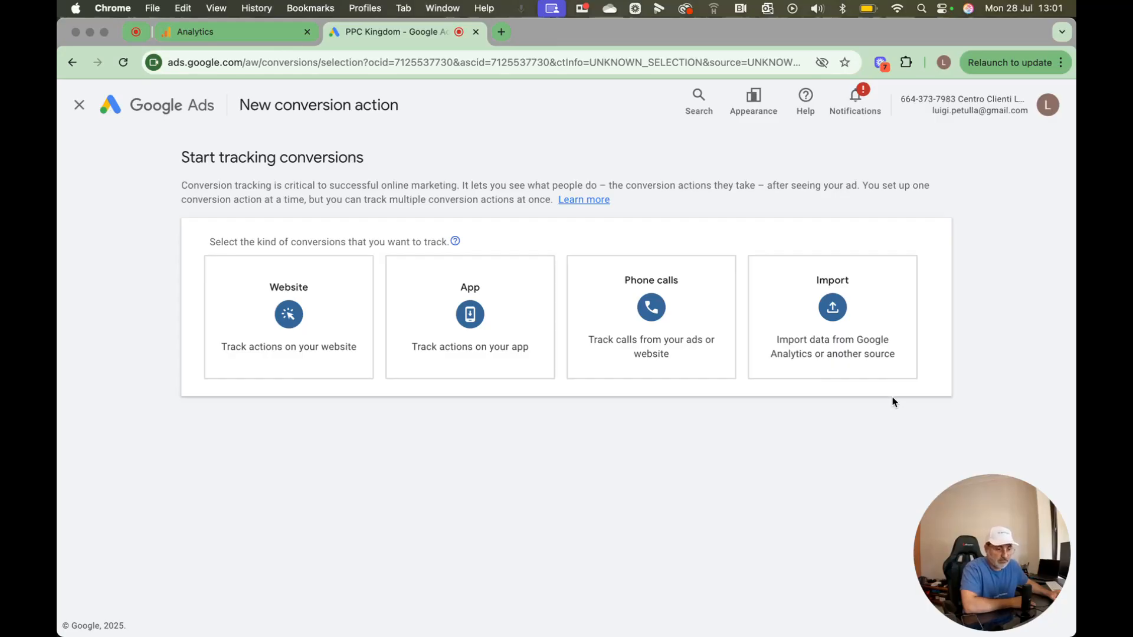
left_click(858, 352)
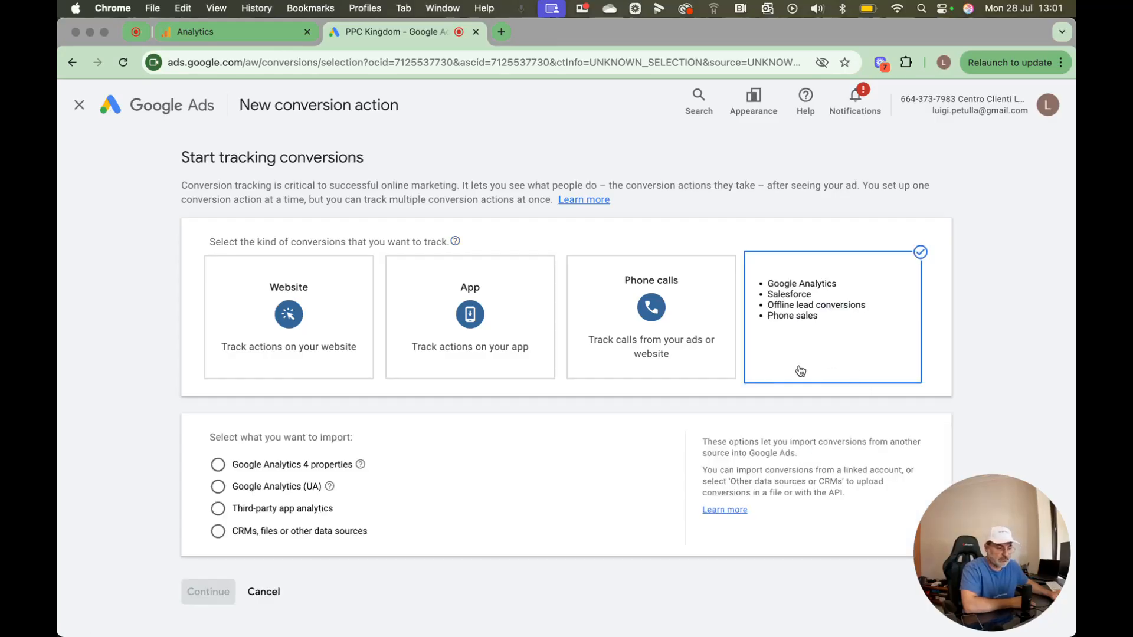
left_click(255, 470)
scroll(256, 470, "down", 2)
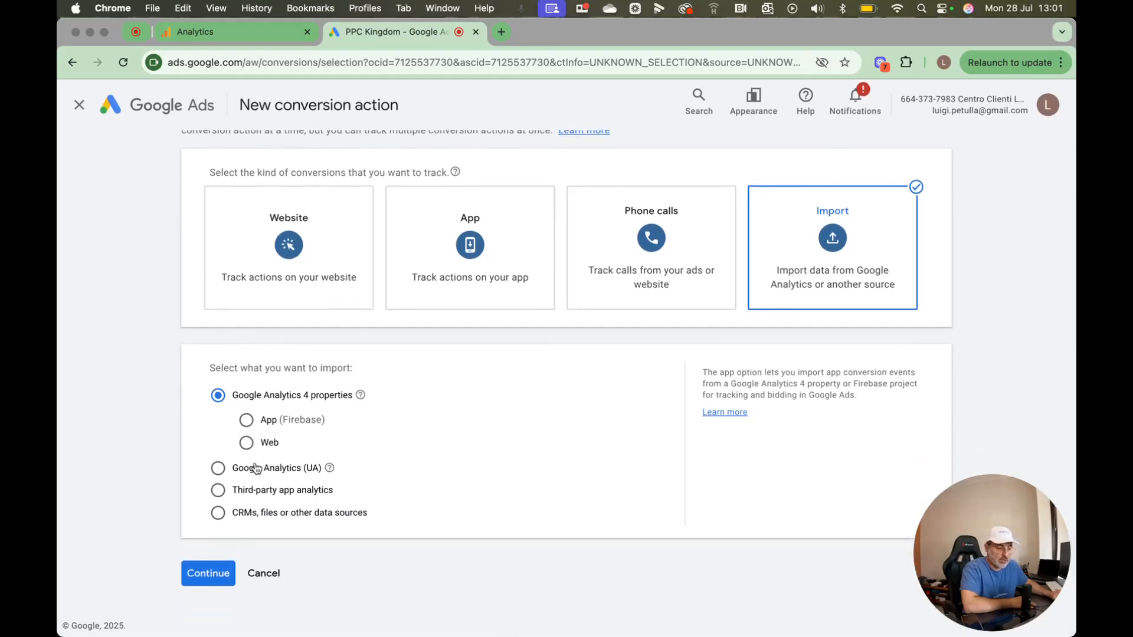
left_click(254, 453)
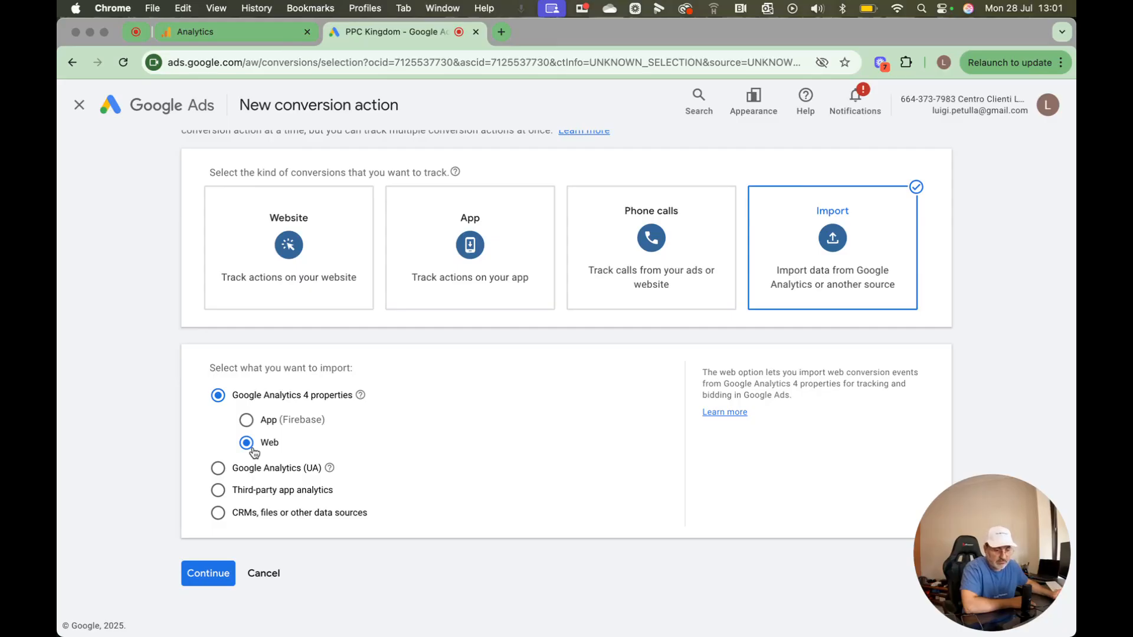
left_click(215, 574)
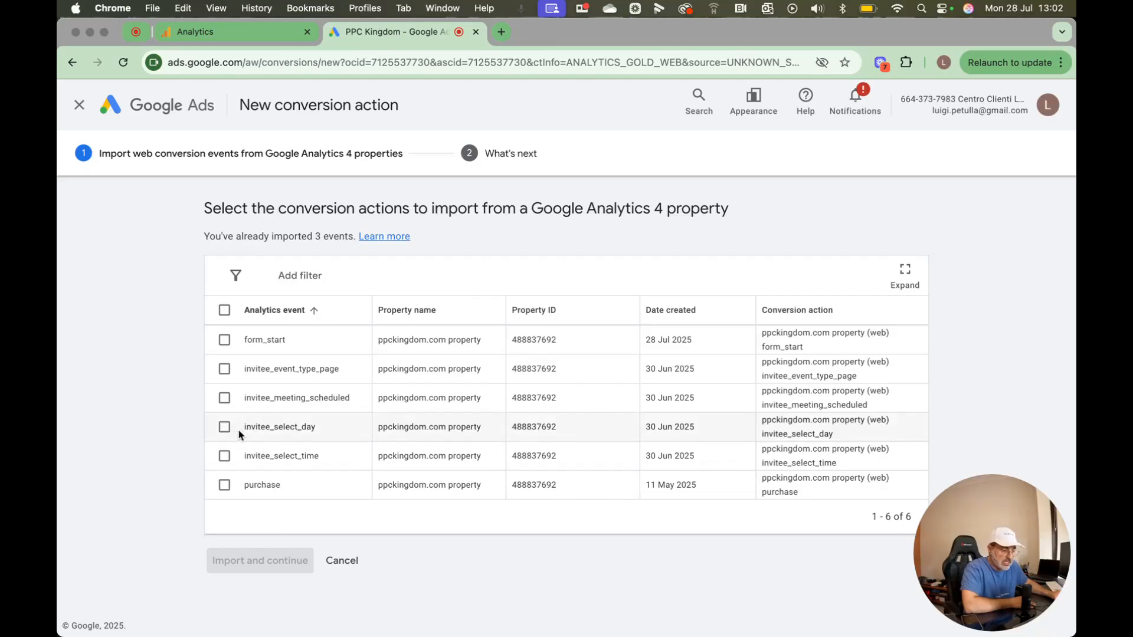
Import the invitee_event_type_page, invitee_meeting_scheduled, invitee_select_day and invitee_select_time events as conversion actions and finish the import
left_click(224, 370)
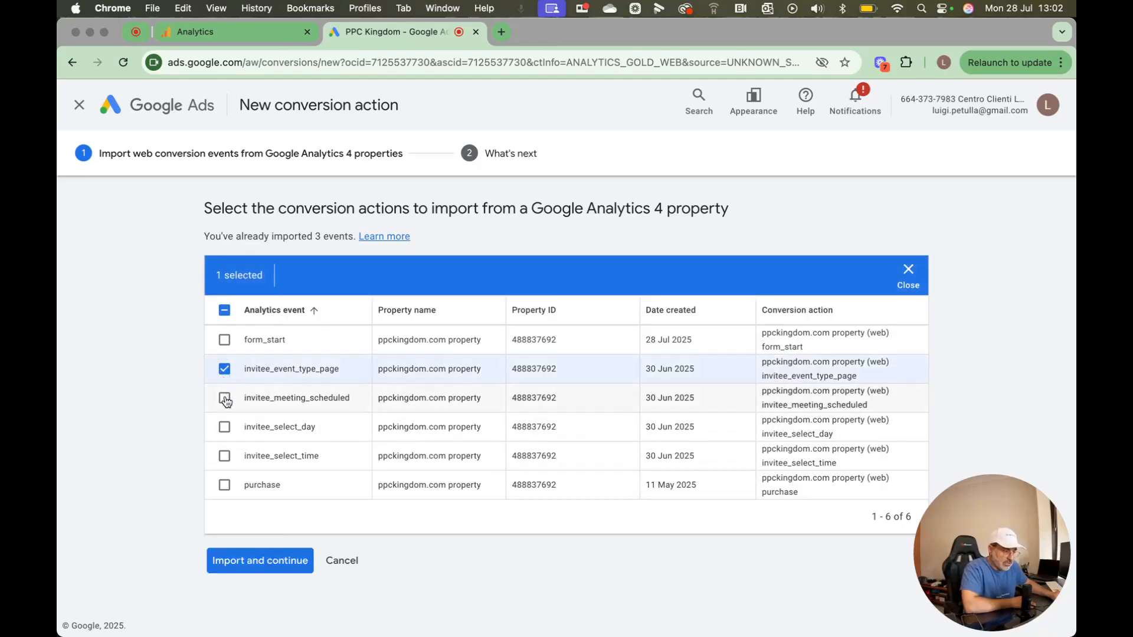
left_click(225, 399)
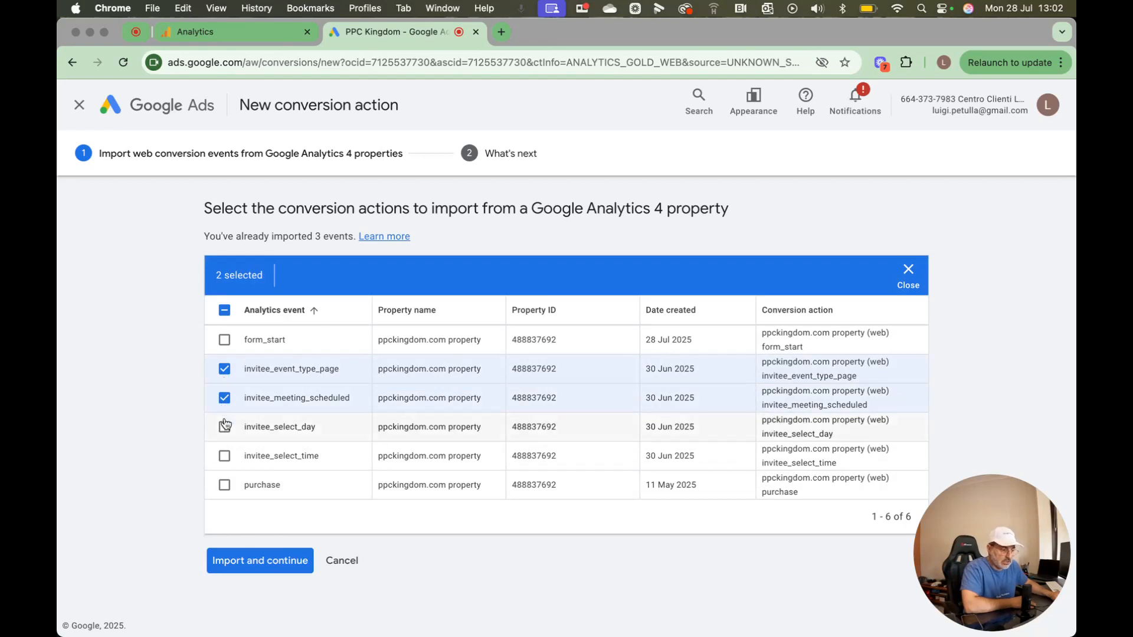
left_click(225, 427)
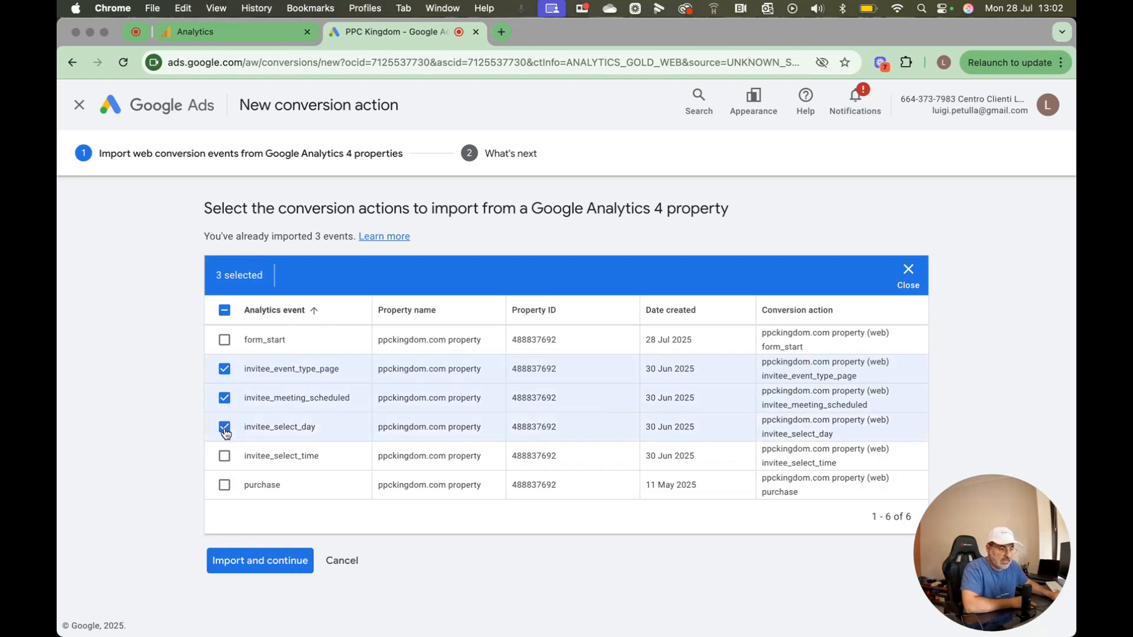
left_click(225, 457)
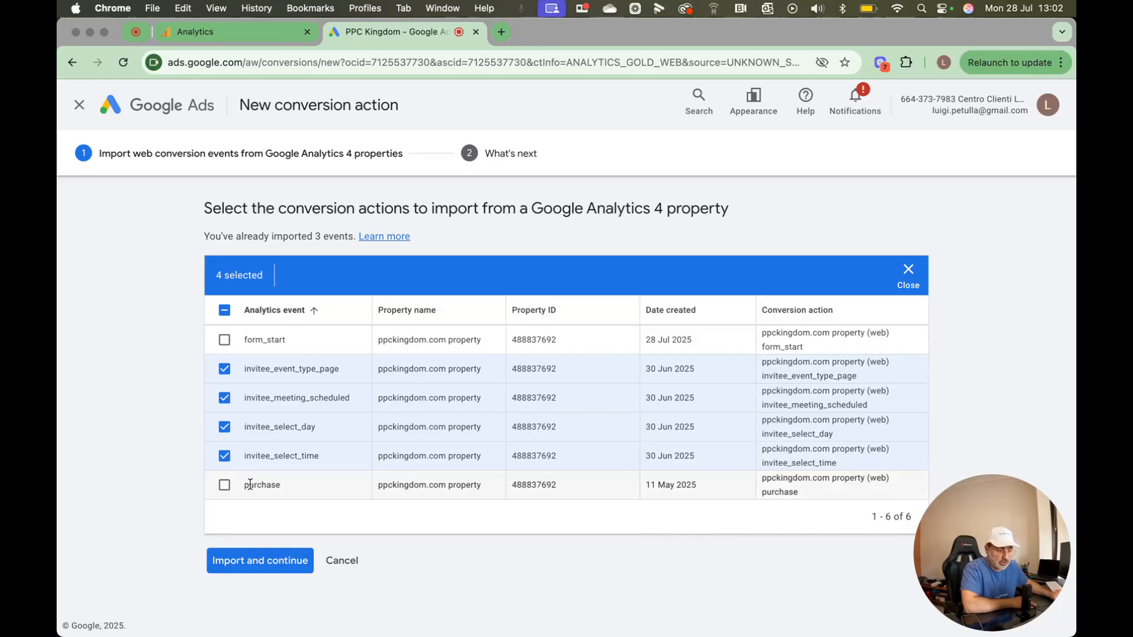
left_click(260, 562)
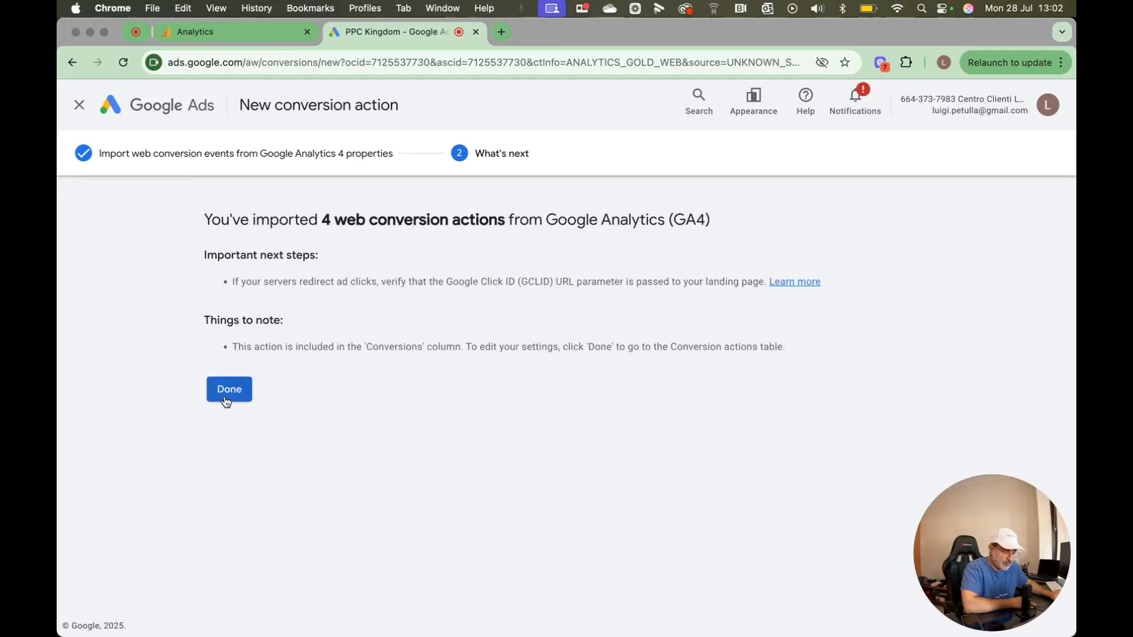
left_click(226, 398)
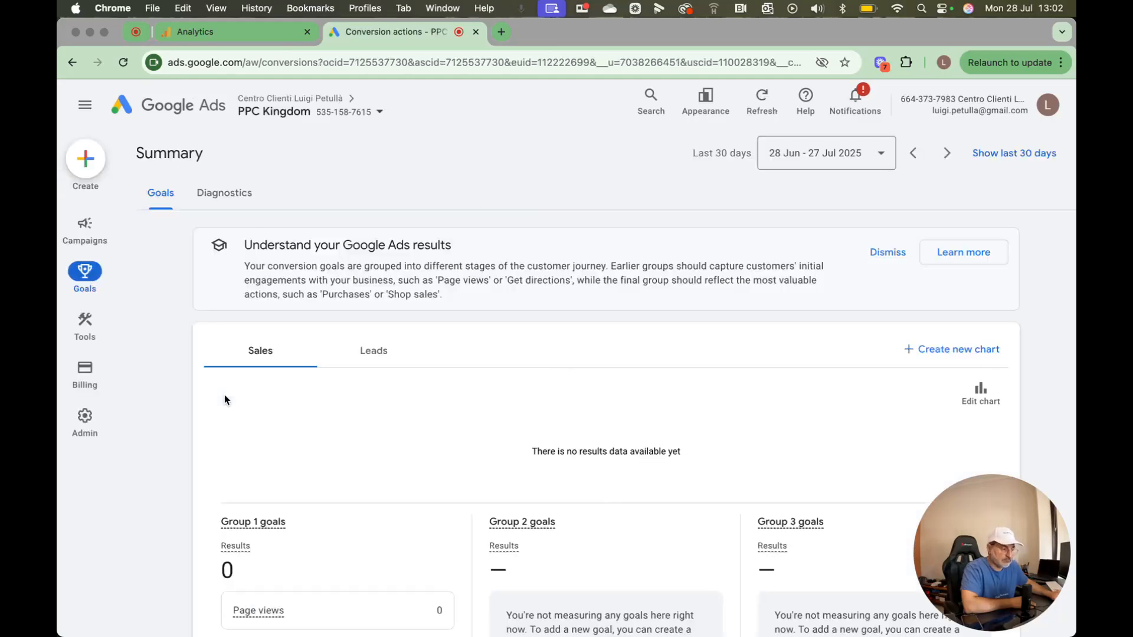
Edit the Page view goal in the conversions summary so that it is not an account-default goal
scroll(227, 399, "down", 5)
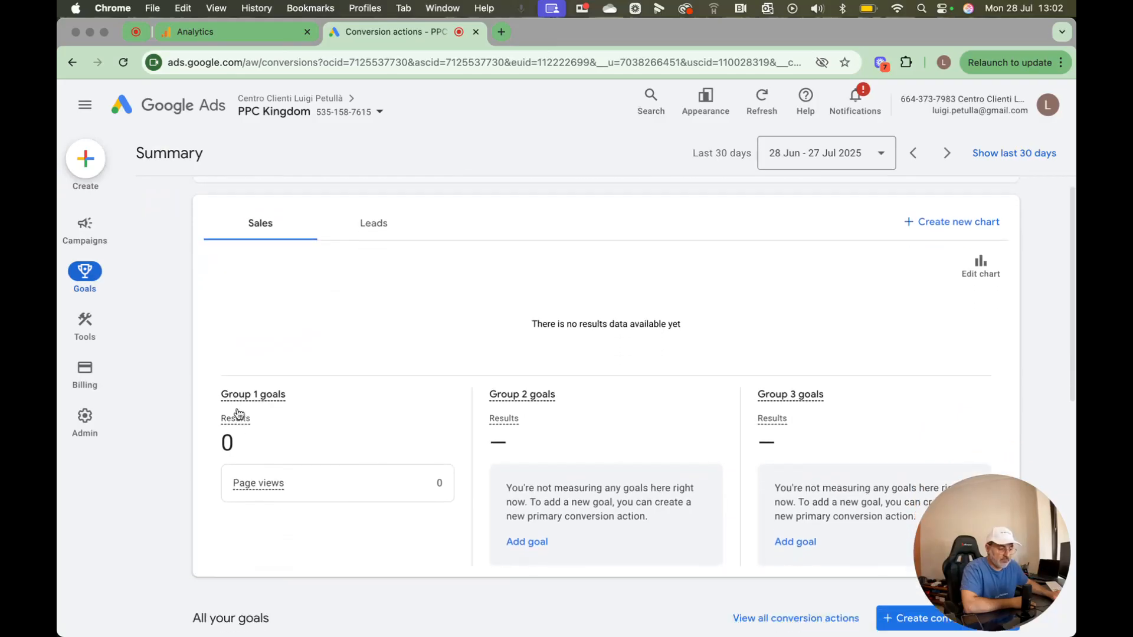
scroll(238, 413, "down", 8)
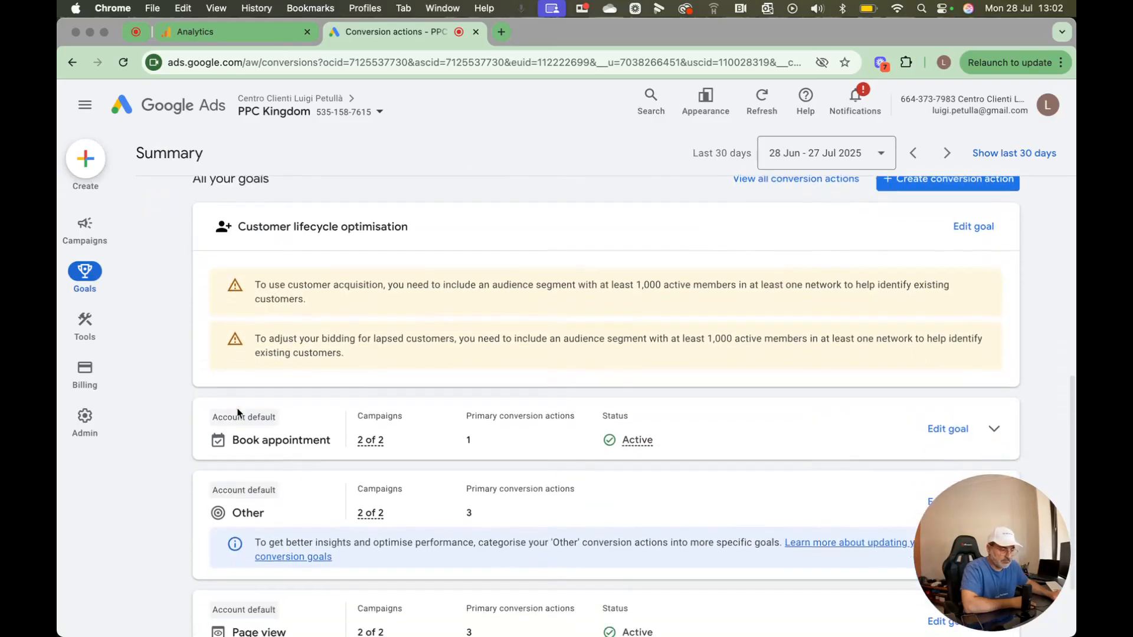
scroll(238, 412, "down", 2)
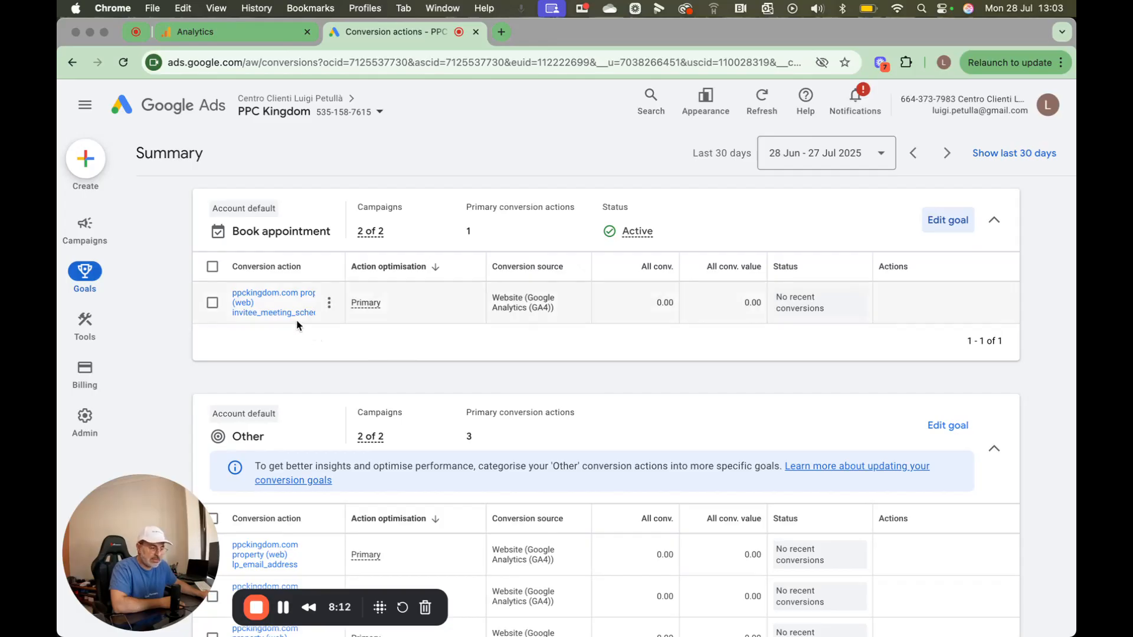
scroll(571, 413, "down", 5)
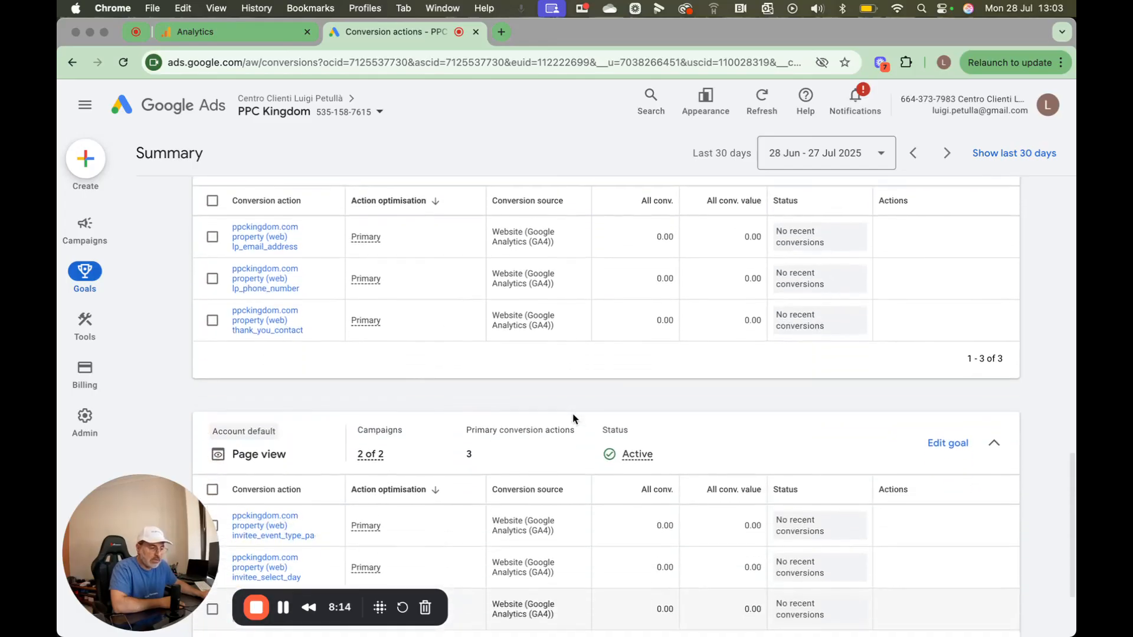
scroll(571, 418, "down", 2)
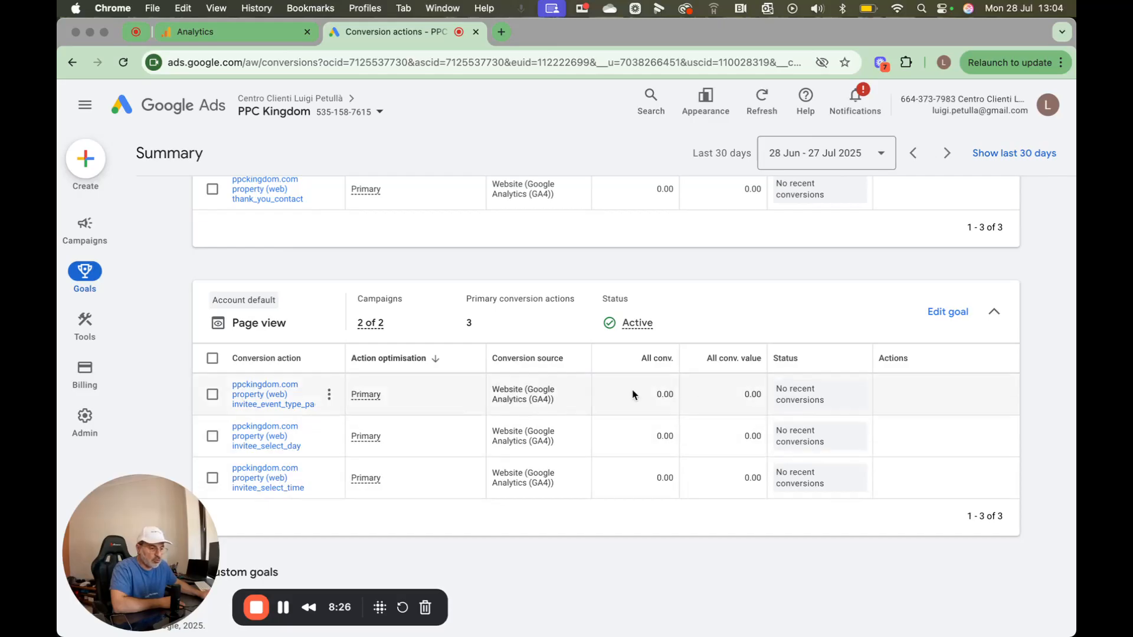
left_click(942, 314)
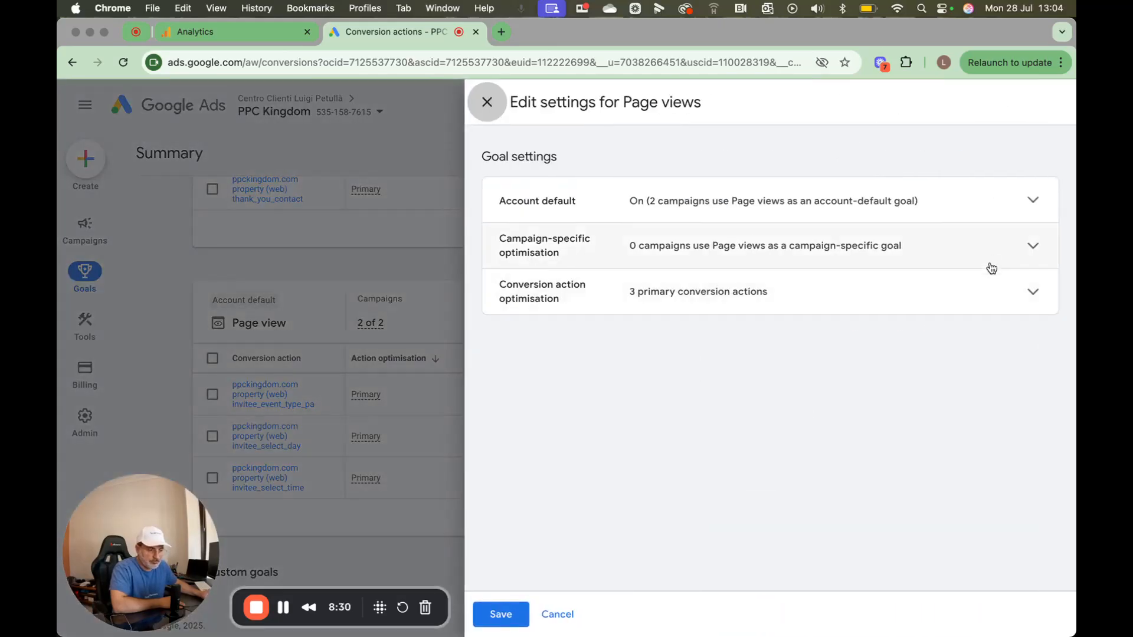
left_click(996, 212)
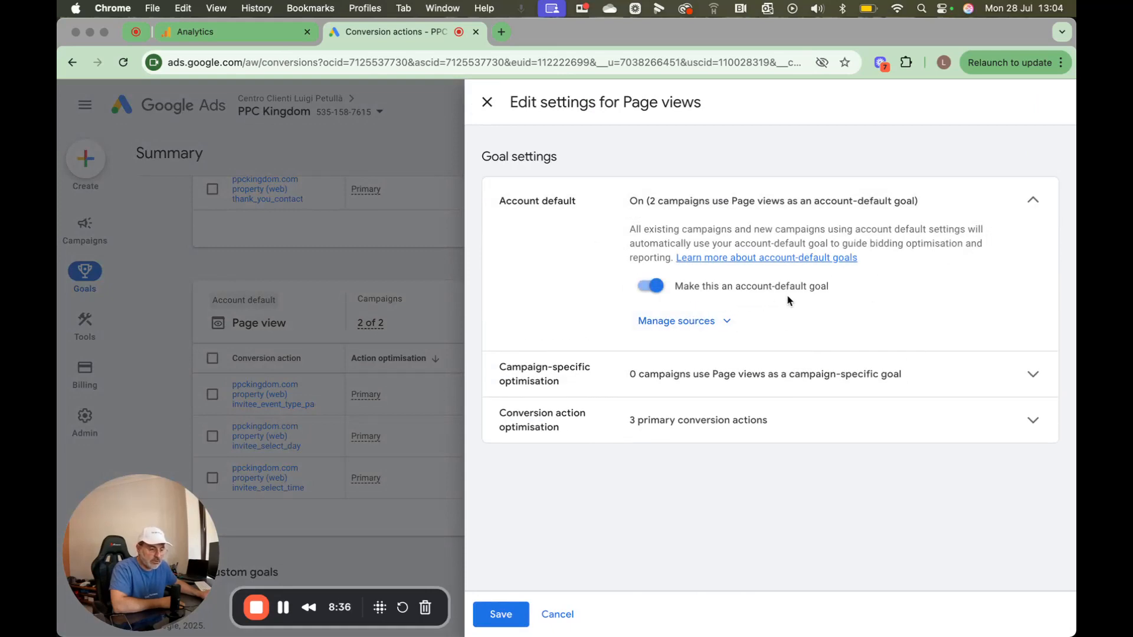
left_click(656, 286)
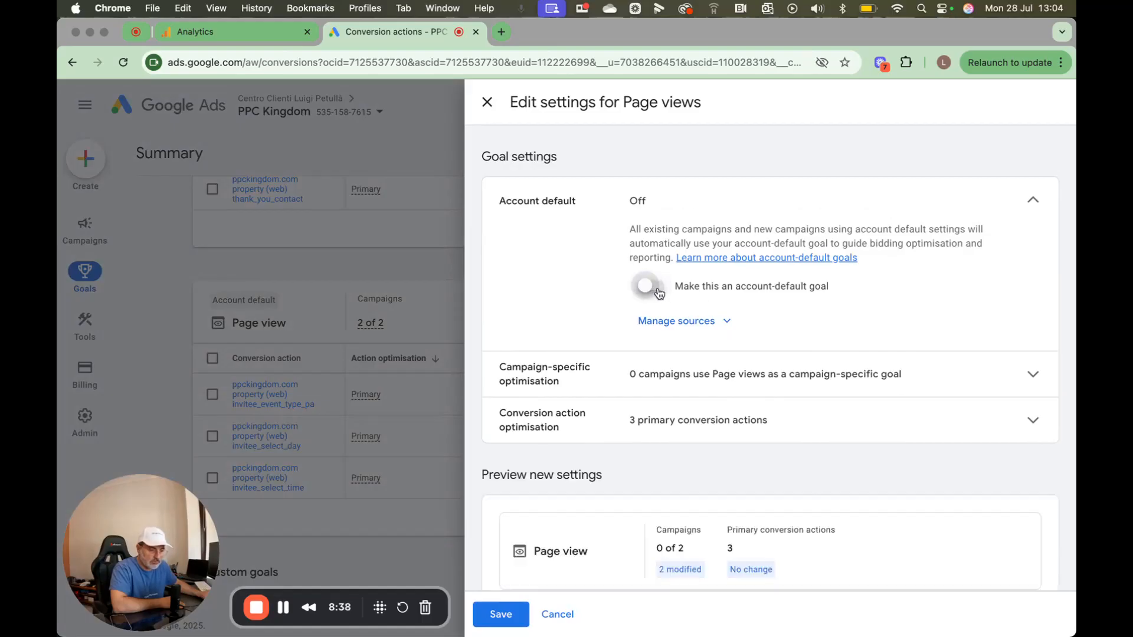
Set the Page views conversion actions invitee_event_type_page, invitee_select_day and invitee_select_time to Secondary (observe only)
scroll(835, 338, "down", 2)
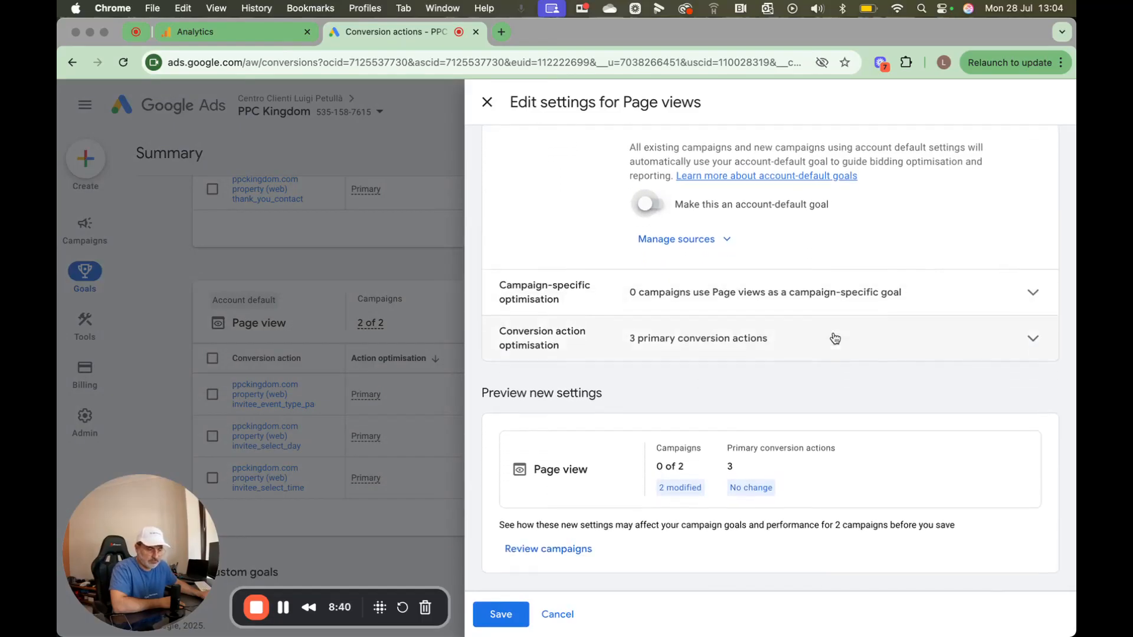
left_click(974, 296)
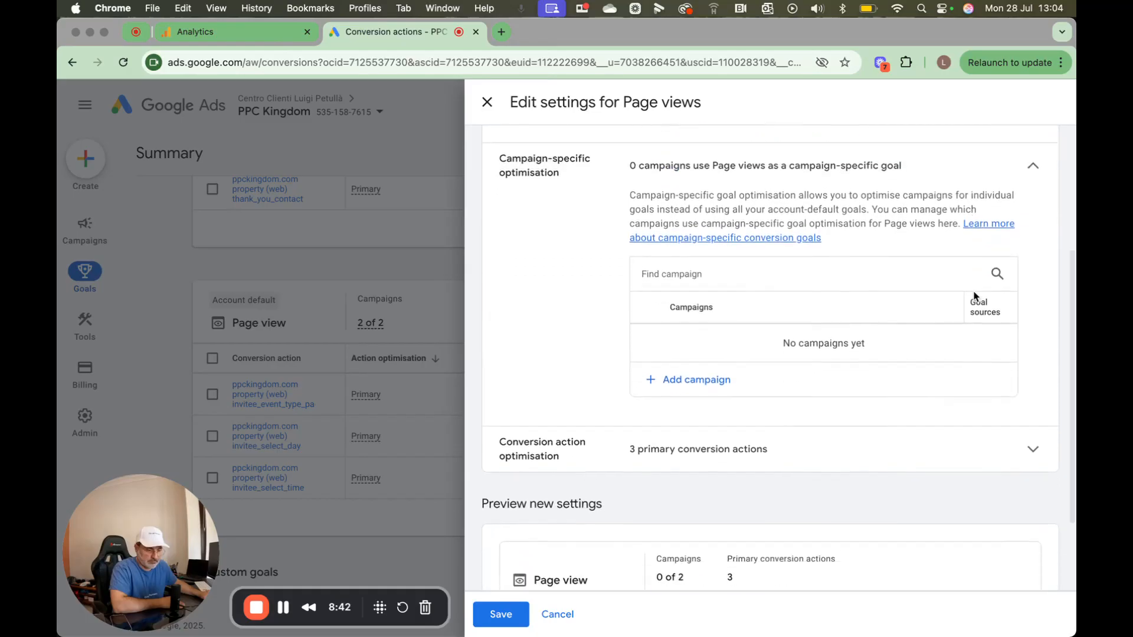
left_click(980, 409)
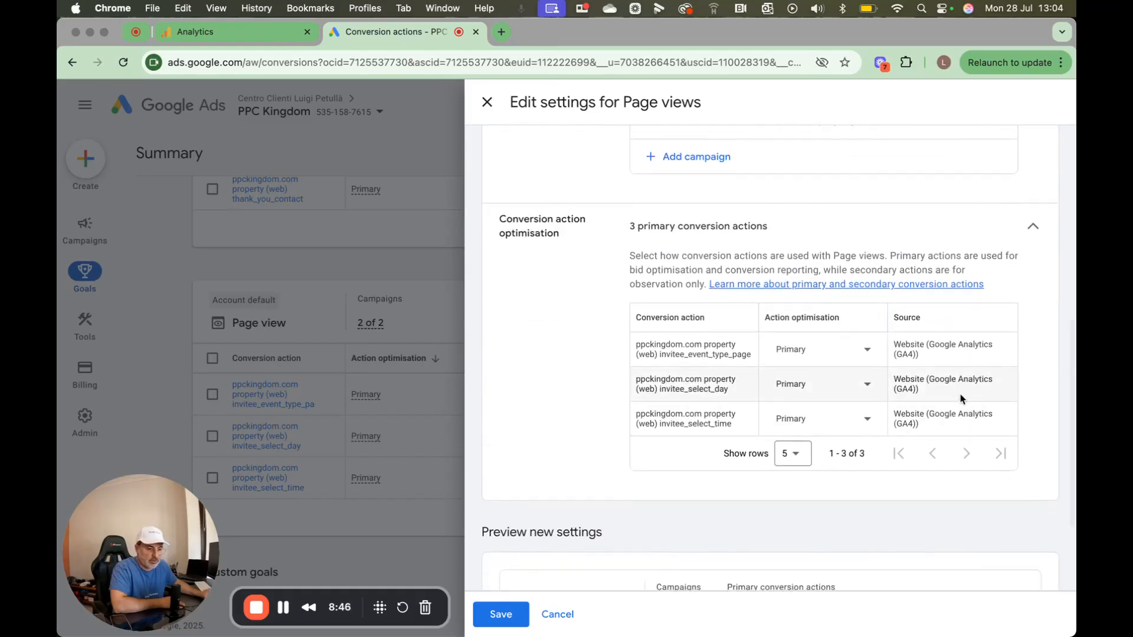
left_click(868, 354)
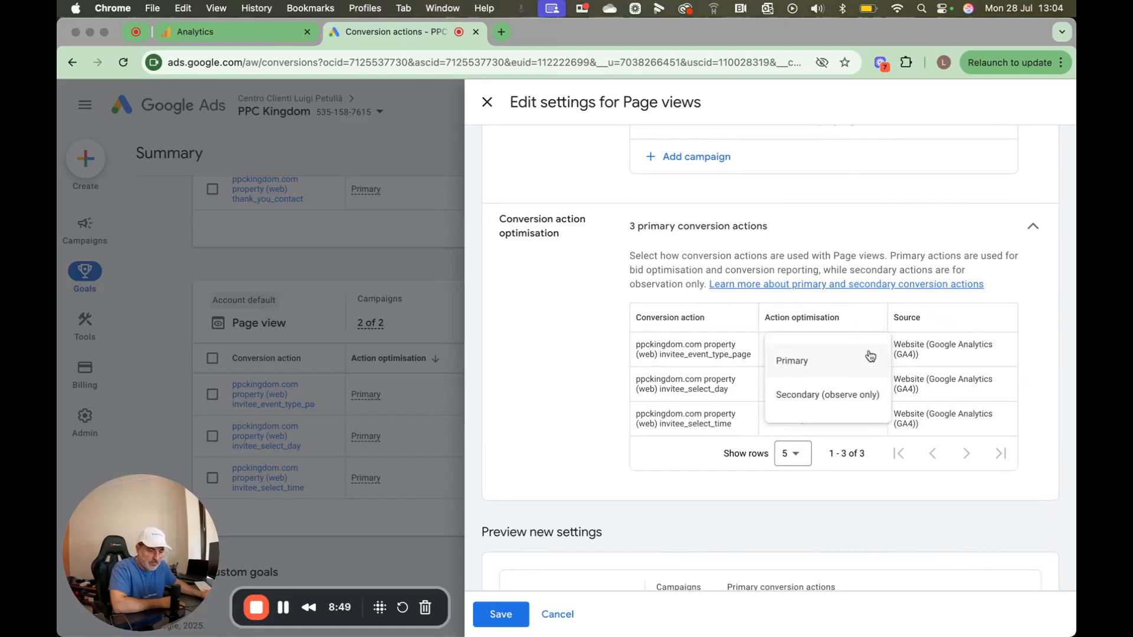
left_click(862, 392)
left_click(858, 387)
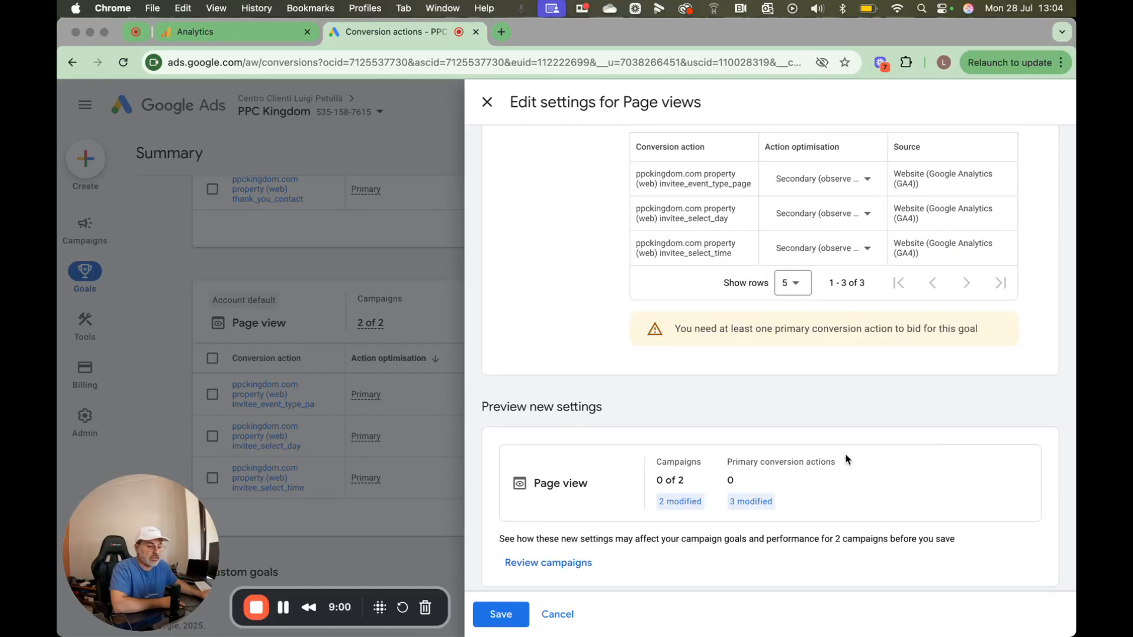